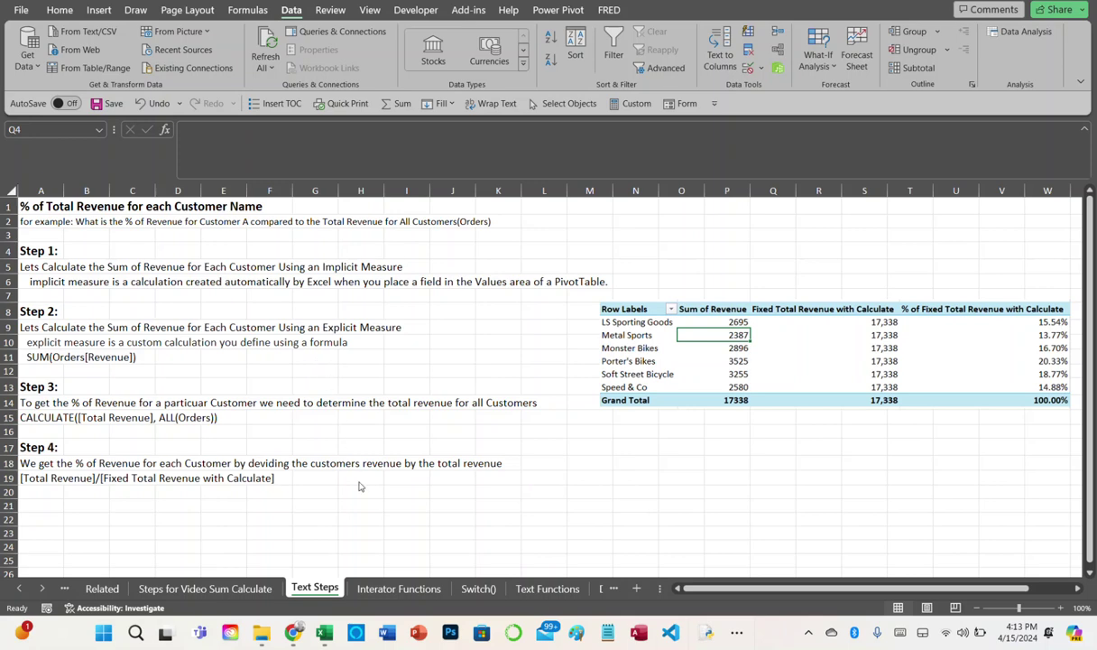
# On the Steps for Video Sum Calculate sheet, build the PivotTable with Customer Name as rows and the Orders table's Revenue as summed values
pyautogui.click(239, 587)
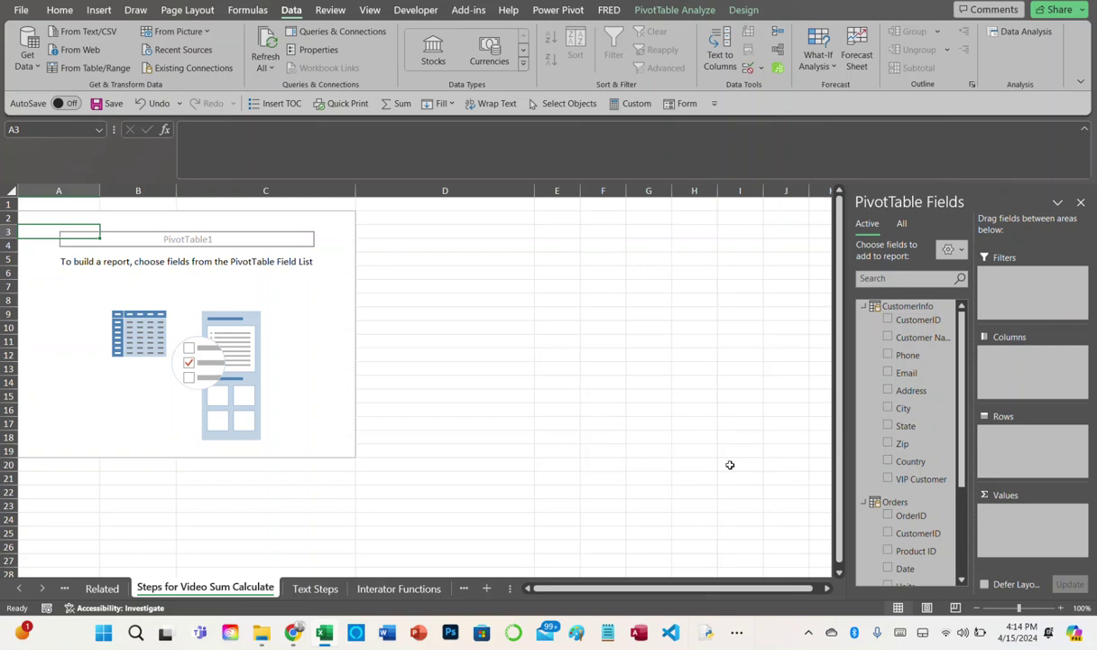
pyautogui.click(887, 339)
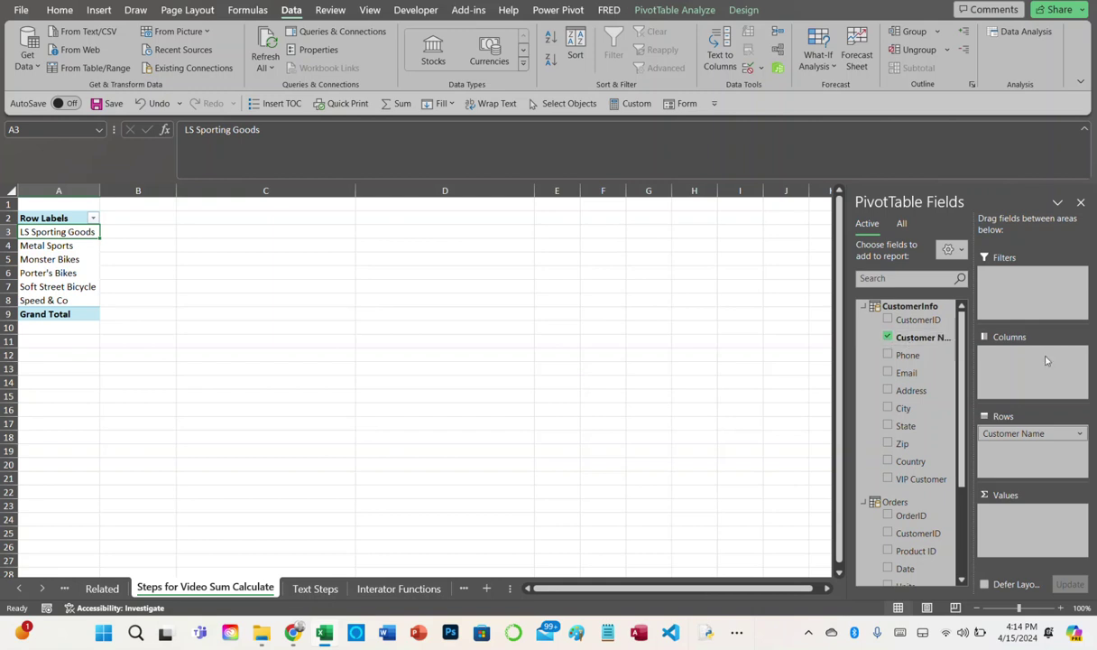
pyautogui.moveTo(965, 414); pyautogui.dragTo(964, 481)
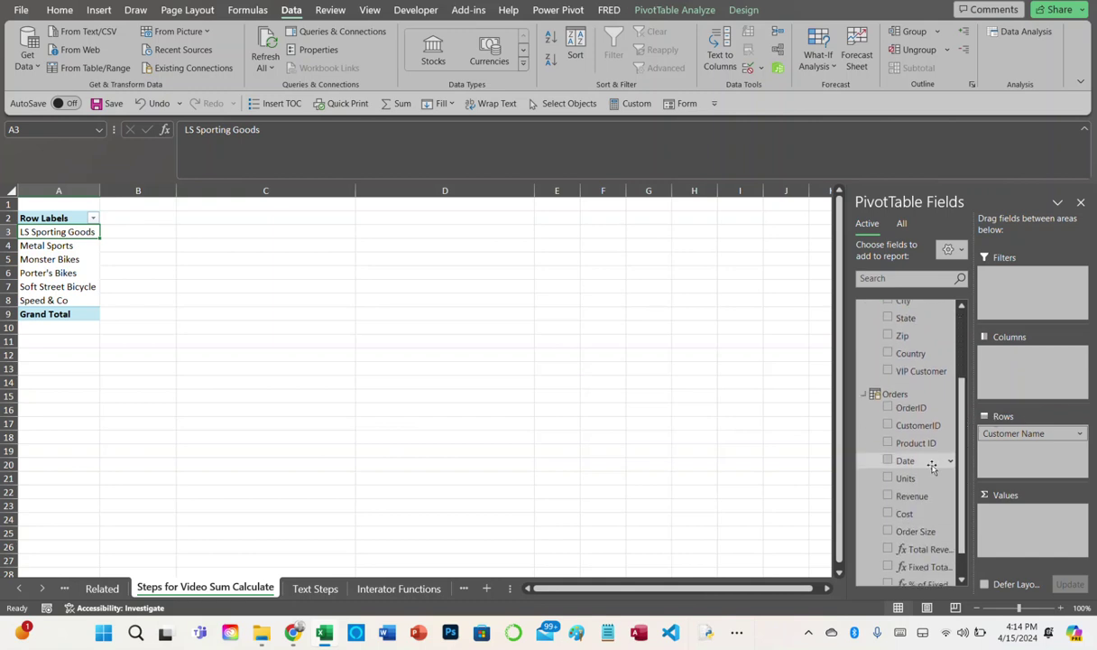
pyautogui.click(888, 496)
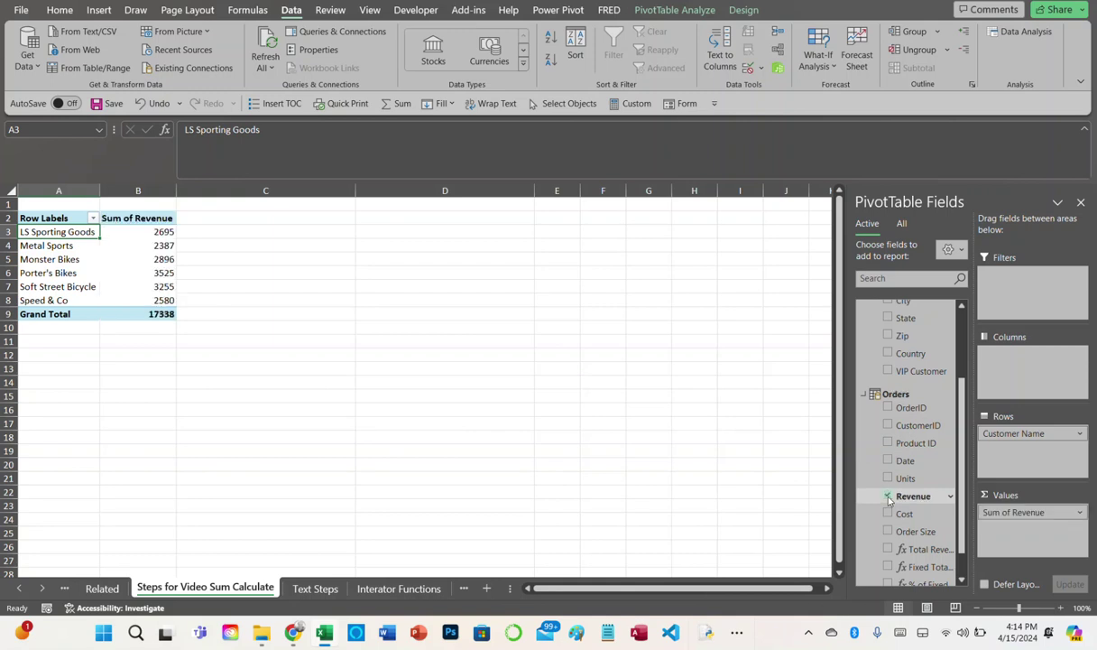
# Check the written steps, then open the data model and examine the relationships between CustomerInfo, Orders and ProductInfo in diagram view
pyautogui.click(325, 588)
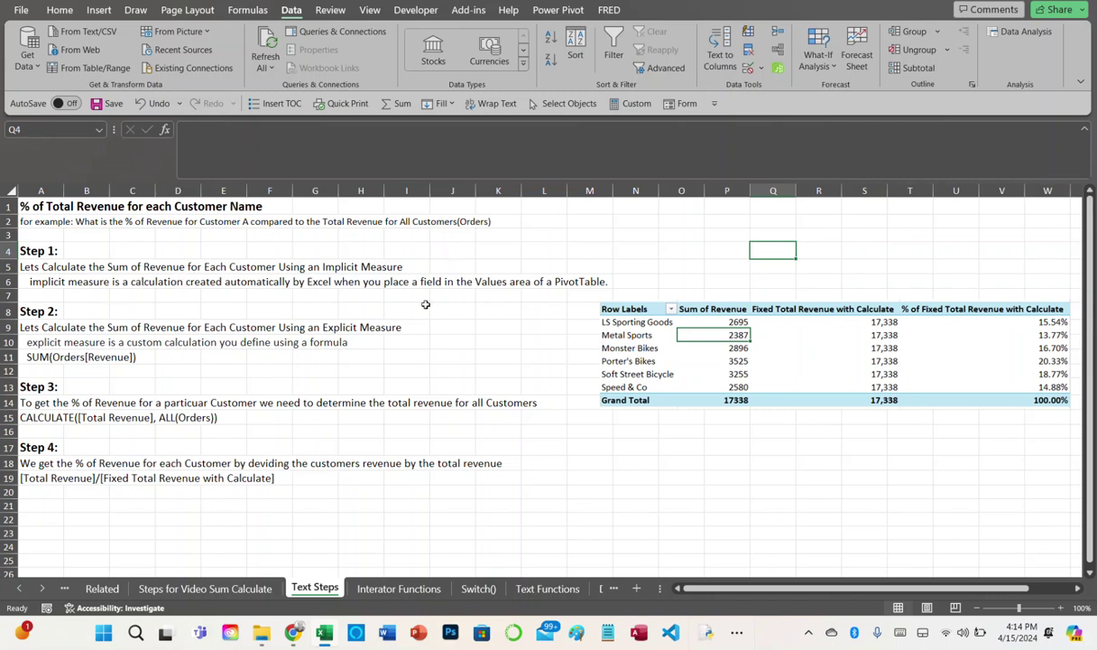
pyautogui.click(206, 589)
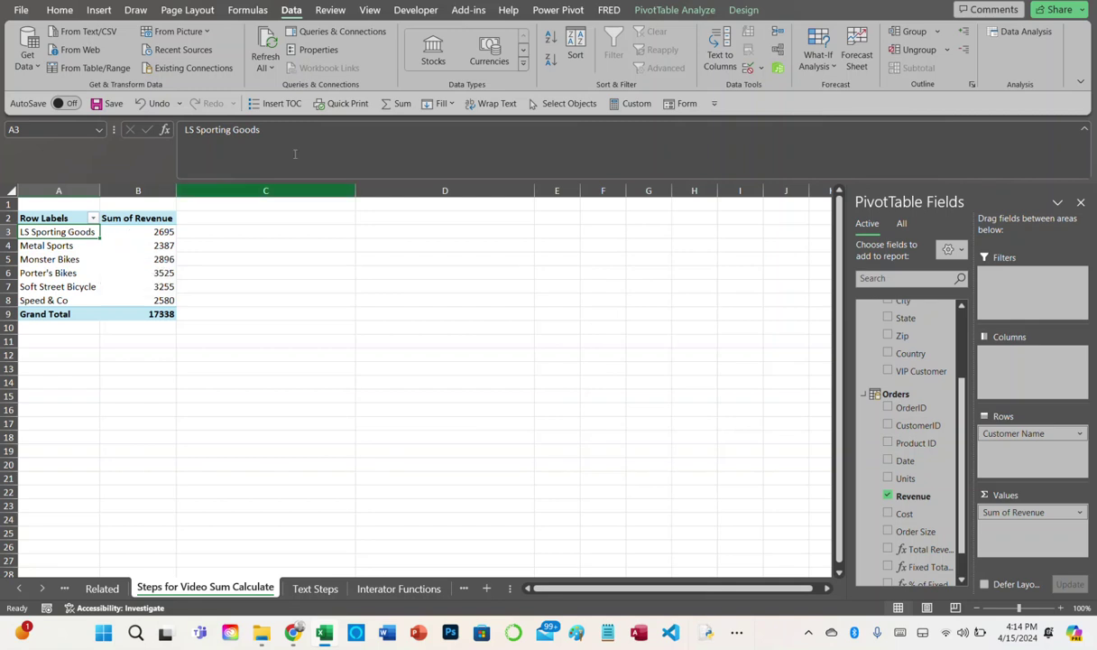
pyautogui.click(560, 10)
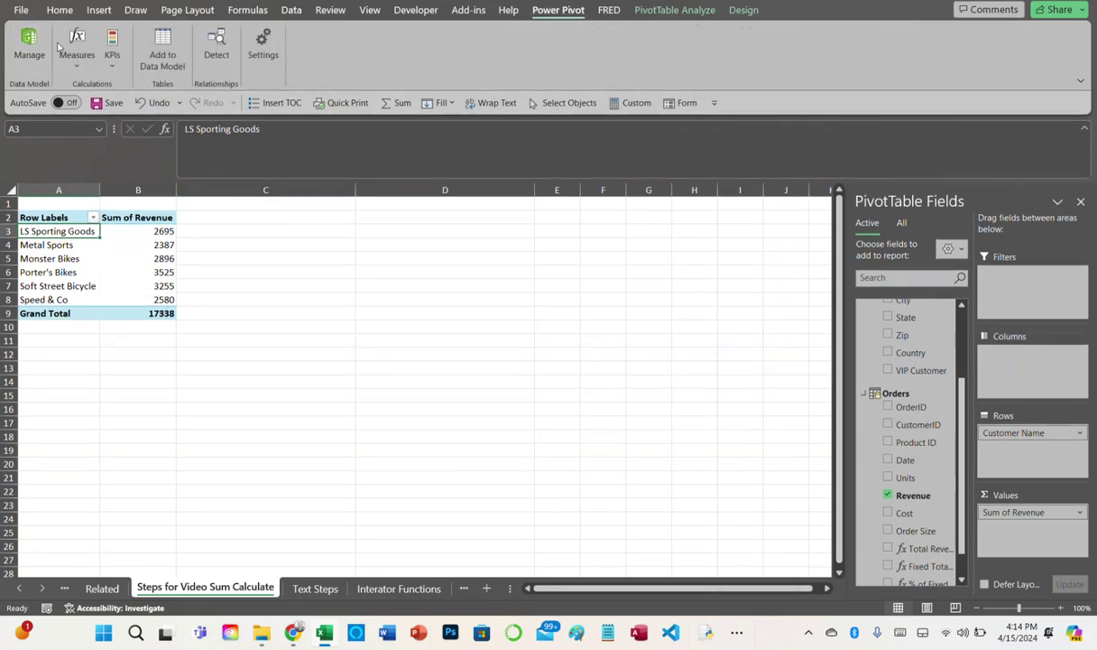
pyautogui.click(302, 12)
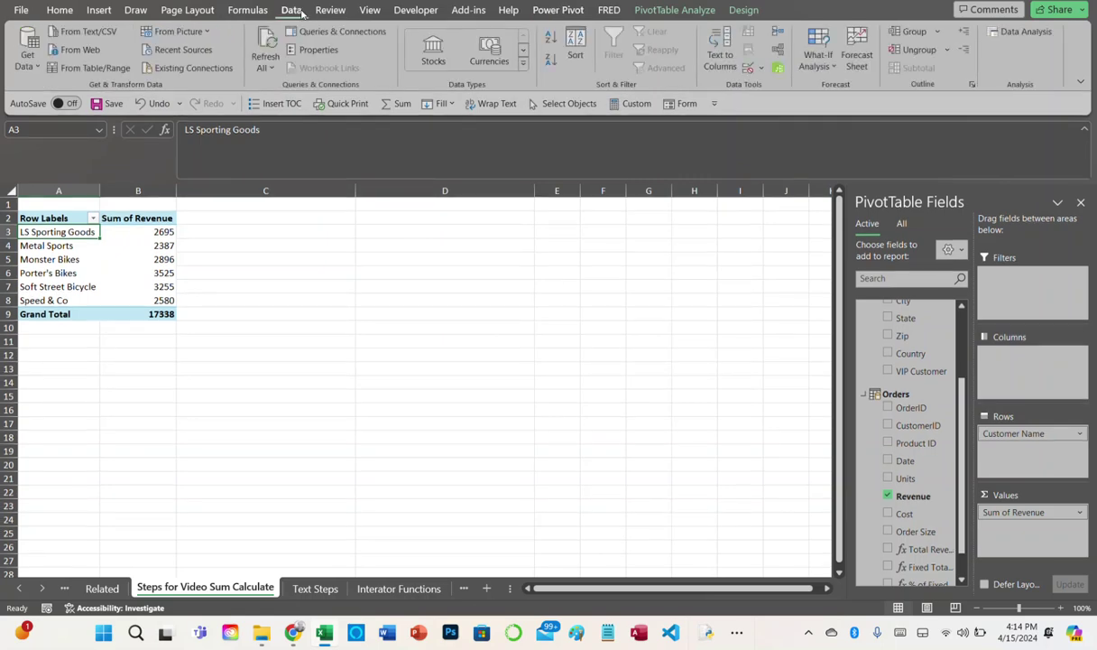
pyautogui.click(782, 70)
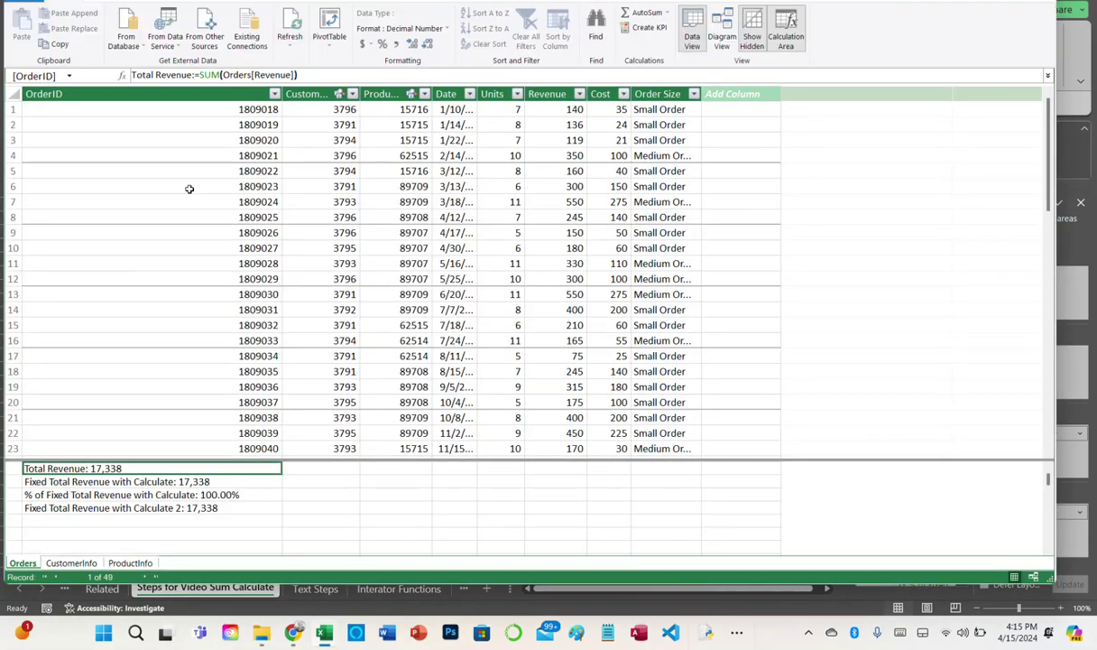
pyautogui.click(721, 38)
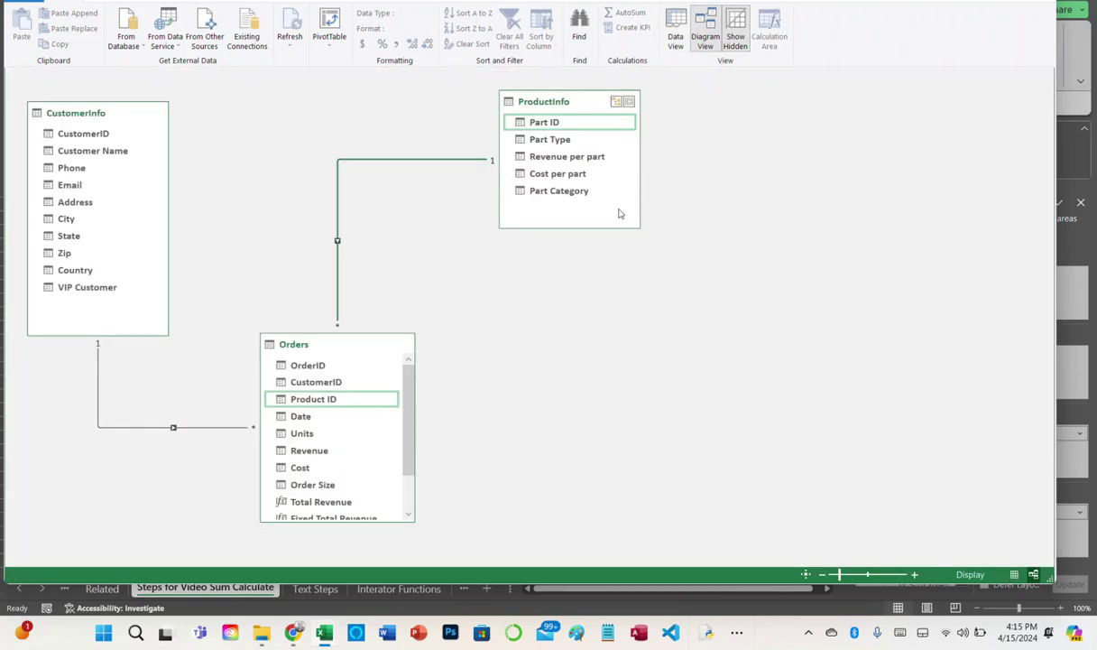
pyautogui.click(339, 230)
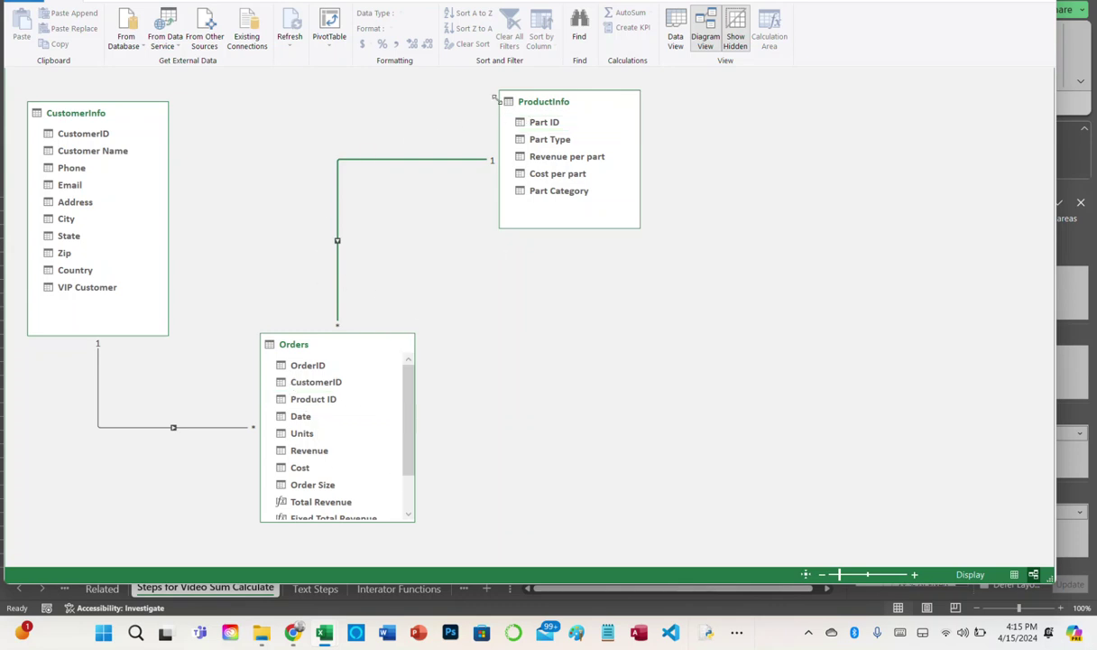
# In the data model's data view, clear the Customer Name filter on CustomerInfo, then return through the Orders table to the PivotTable
pyautogui.click(672, 29)
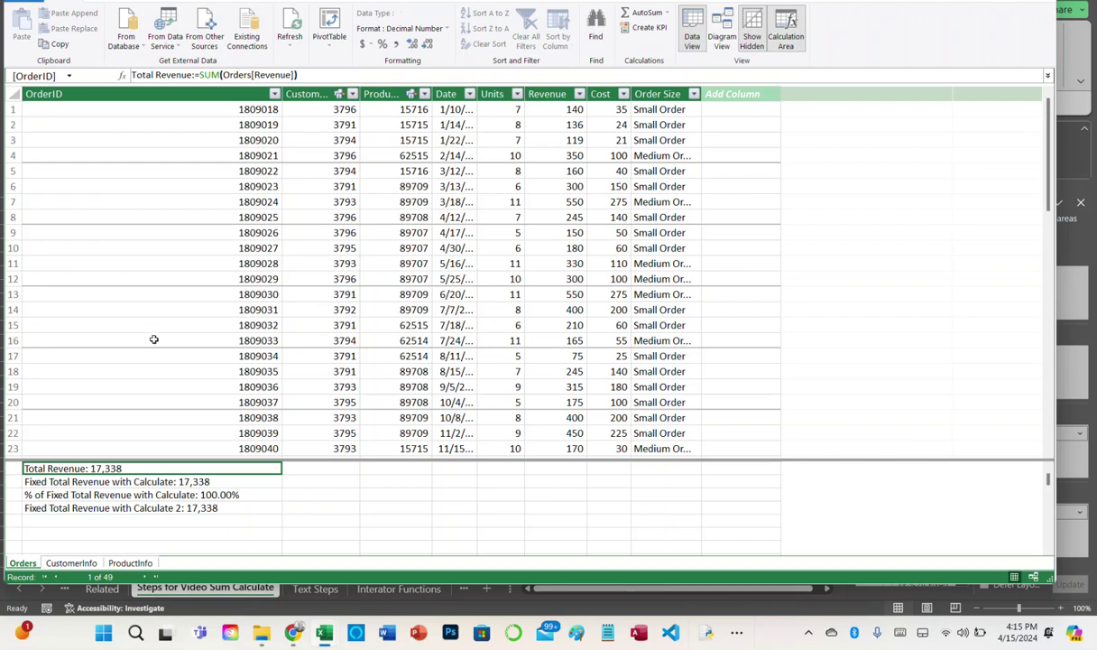
pyautogui.click(71, 563)
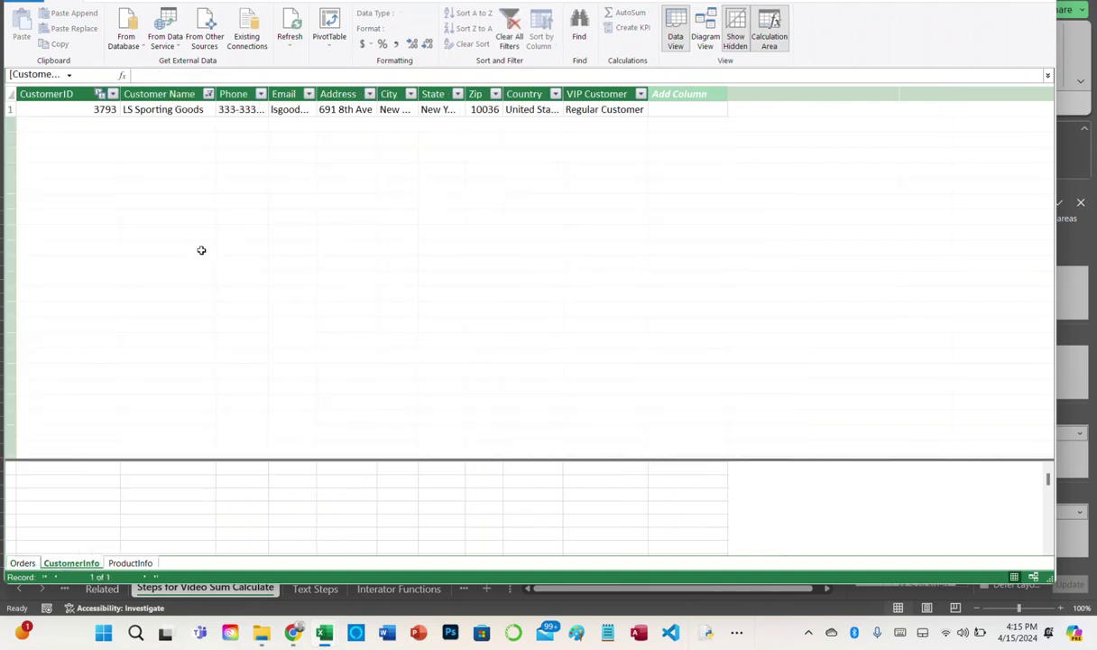
pyautogui.click(210, 94)
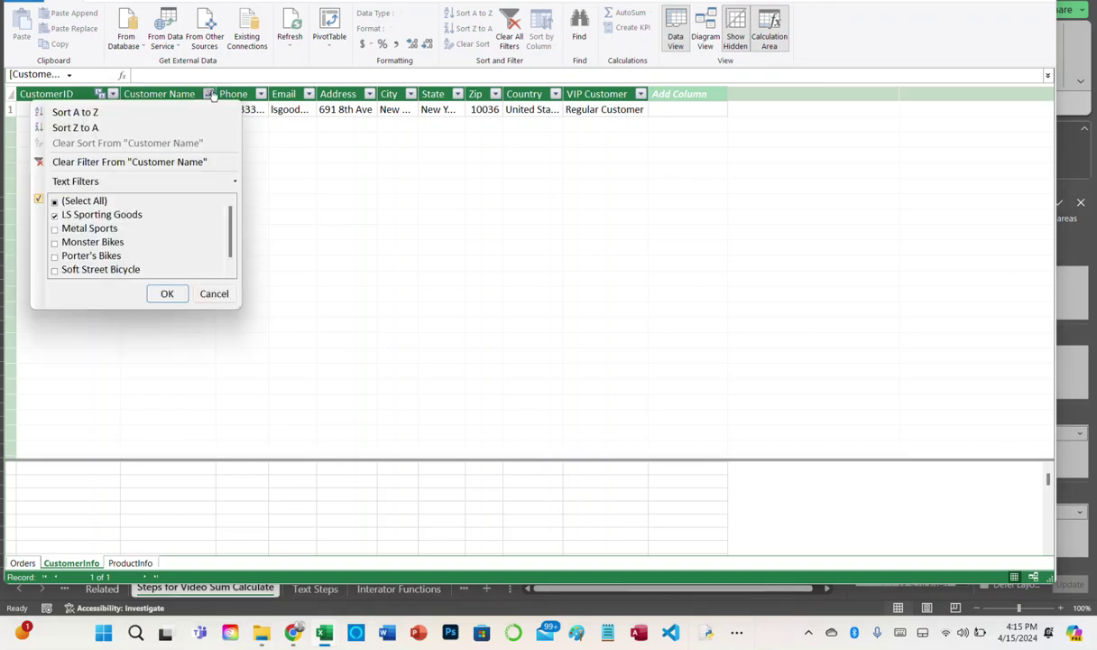
pyautogui.click(127, 161)
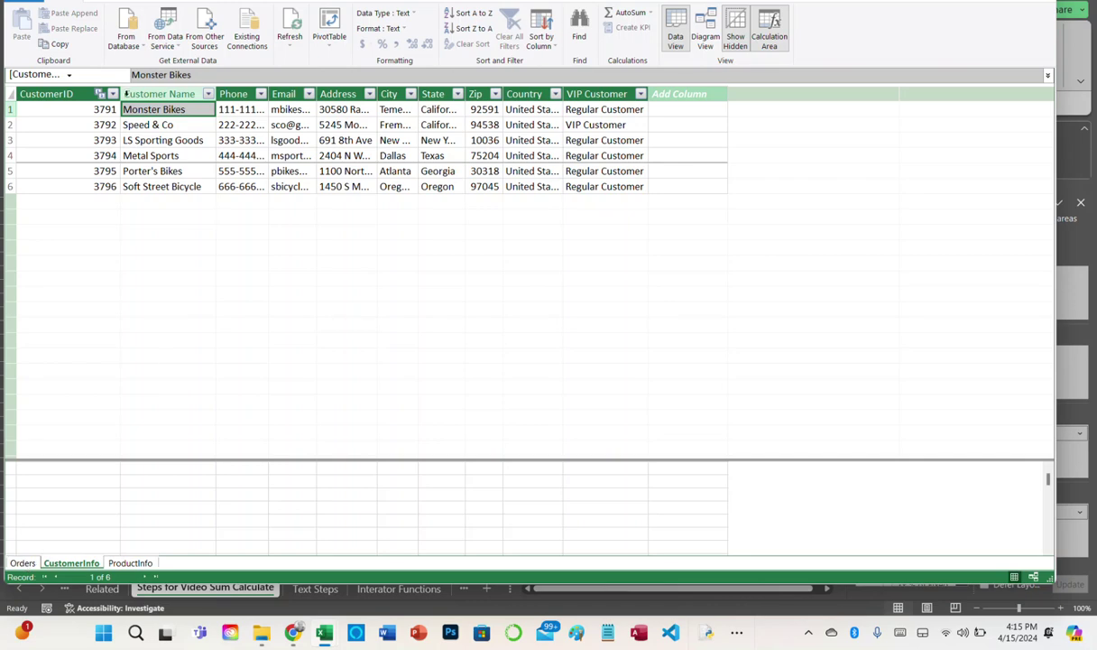
pyautogui.click(23, 563)
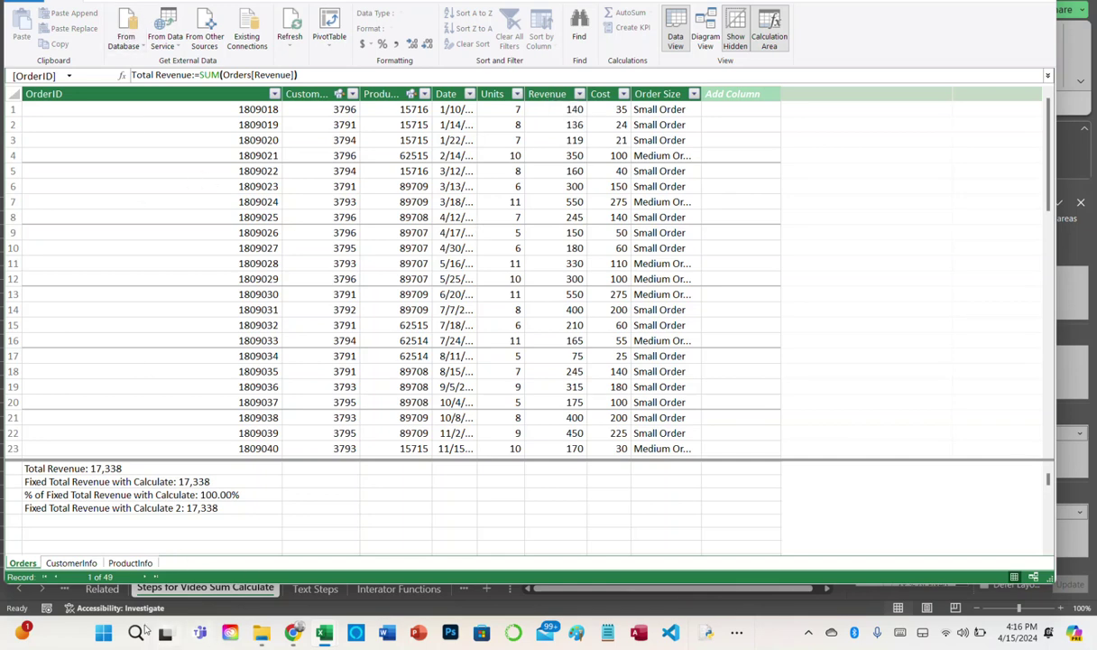
pyautogui.click(168, 583)
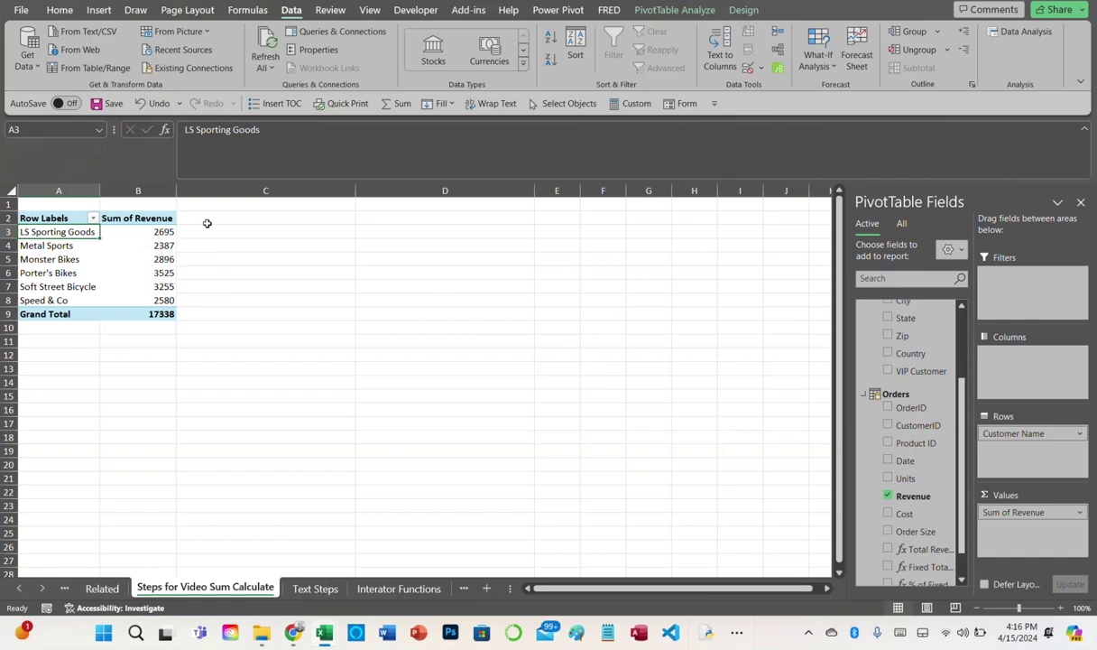
# Drill into the order details behind LS Sporting Goods' Sum of Revenue and delete the generated detail sheet
pyautogui.click(154, 232)
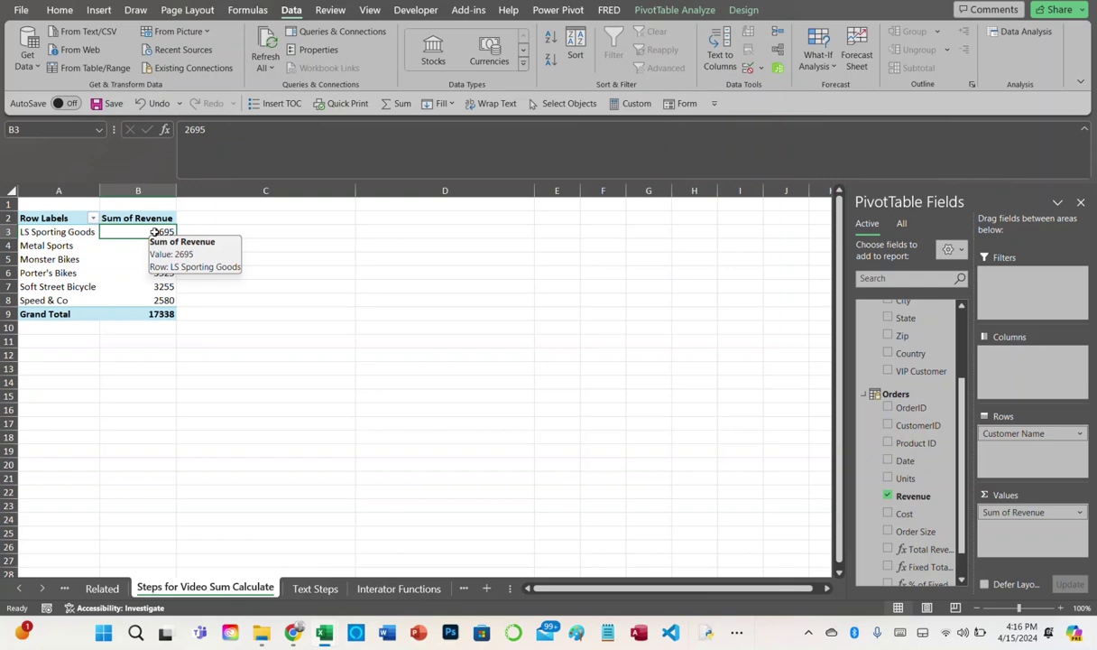
pyautogui.doubleClick(154, 232)
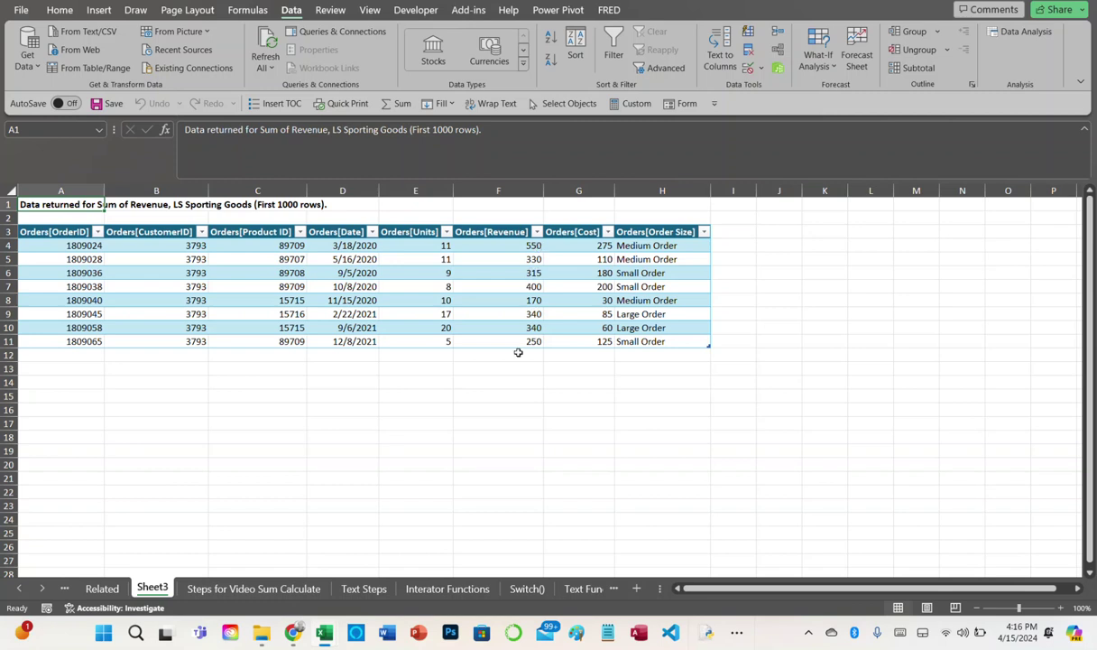
pyautogui.rightClick(150, 588)
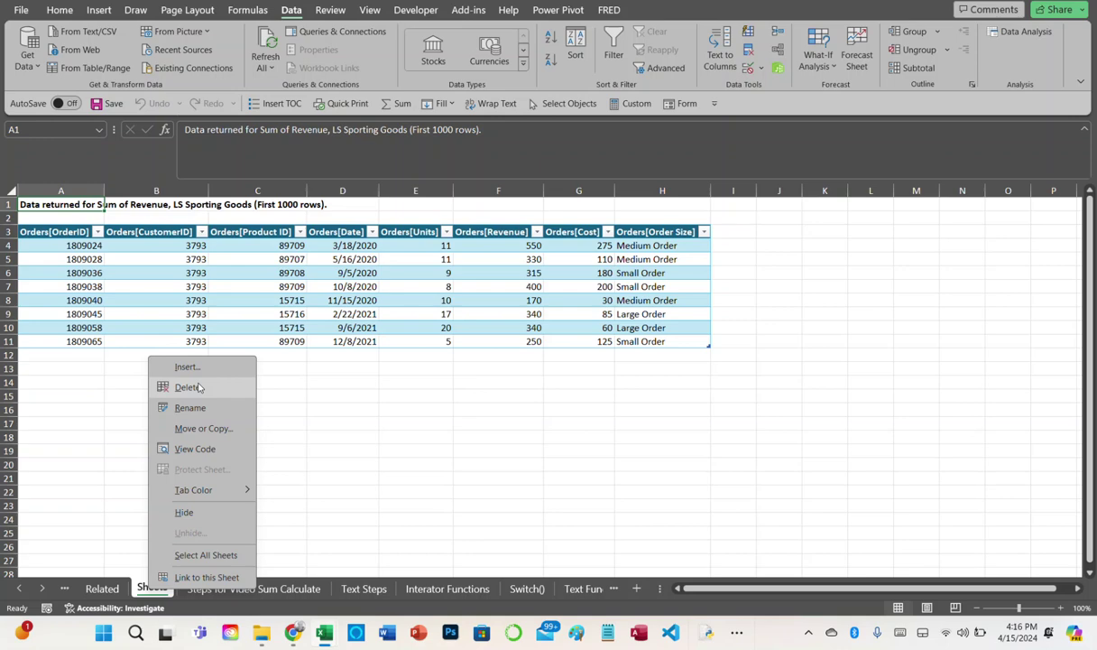
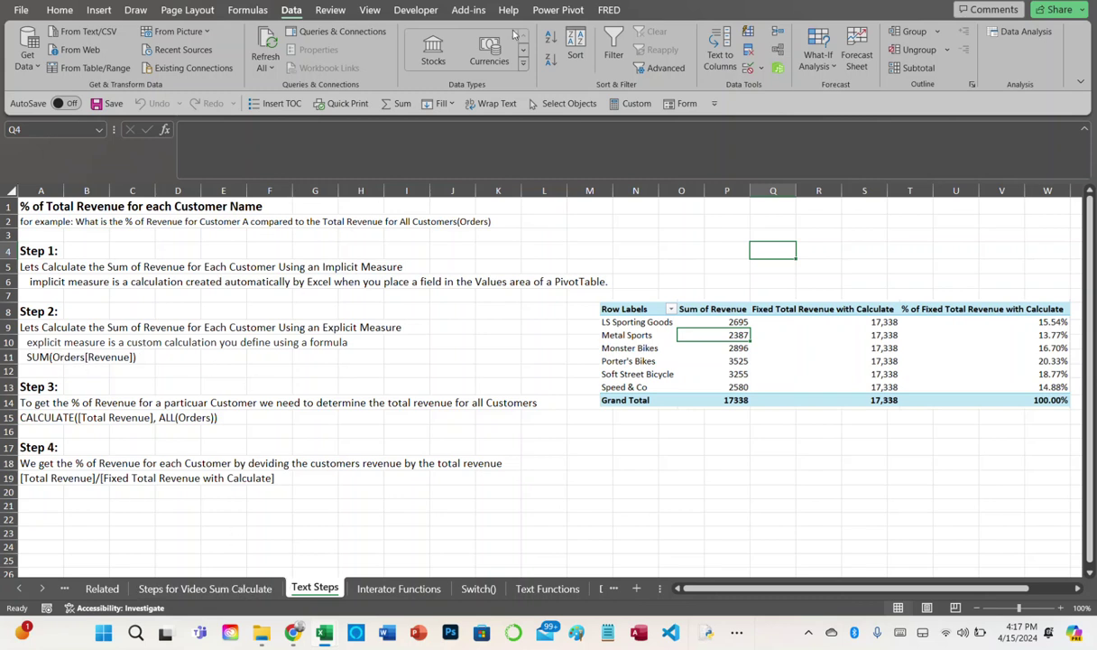
# Inspect the definition of the existing Total Revenue measure and close the measure manager without changing anything
pyautogui.click(561, 13)
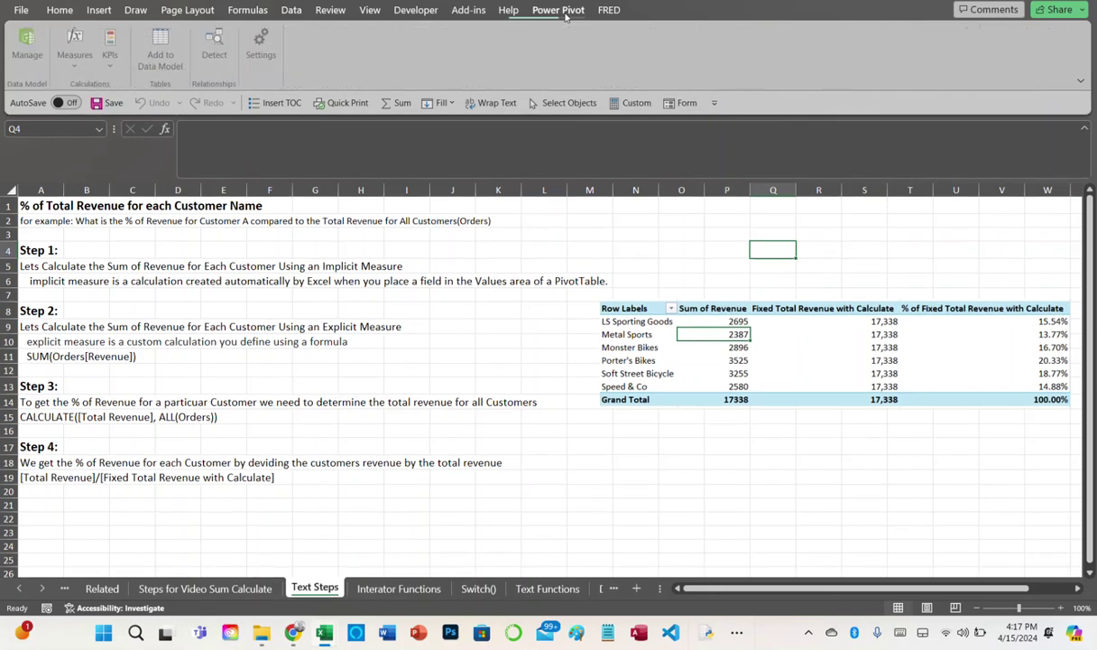
pyautogui.click(77, 65)
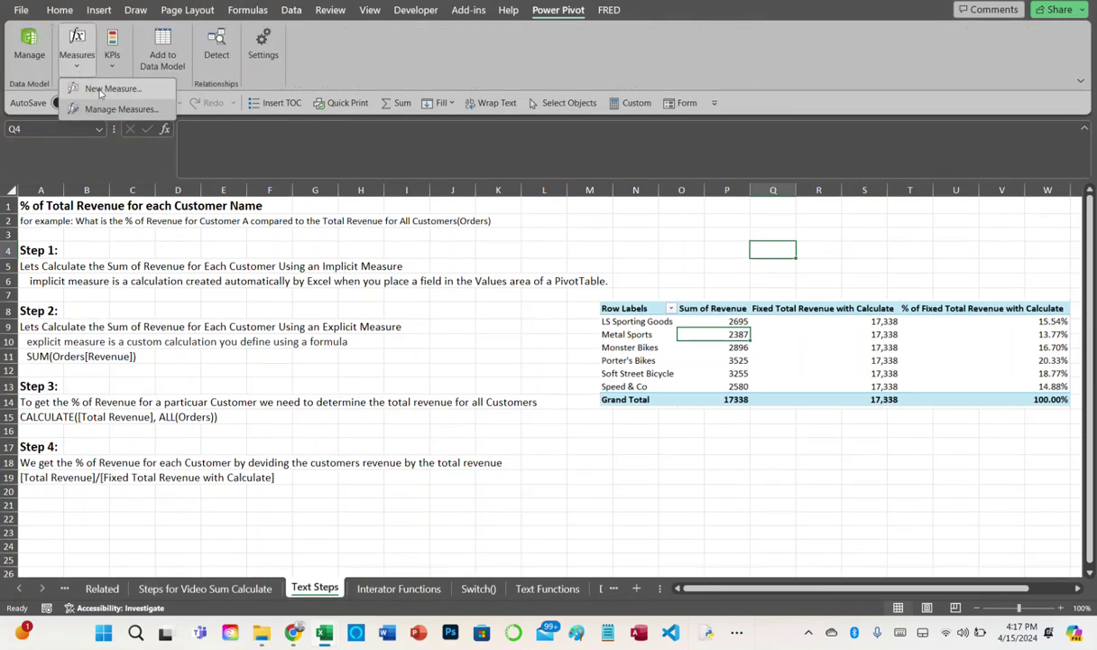
pyautogui.click(118, 108)
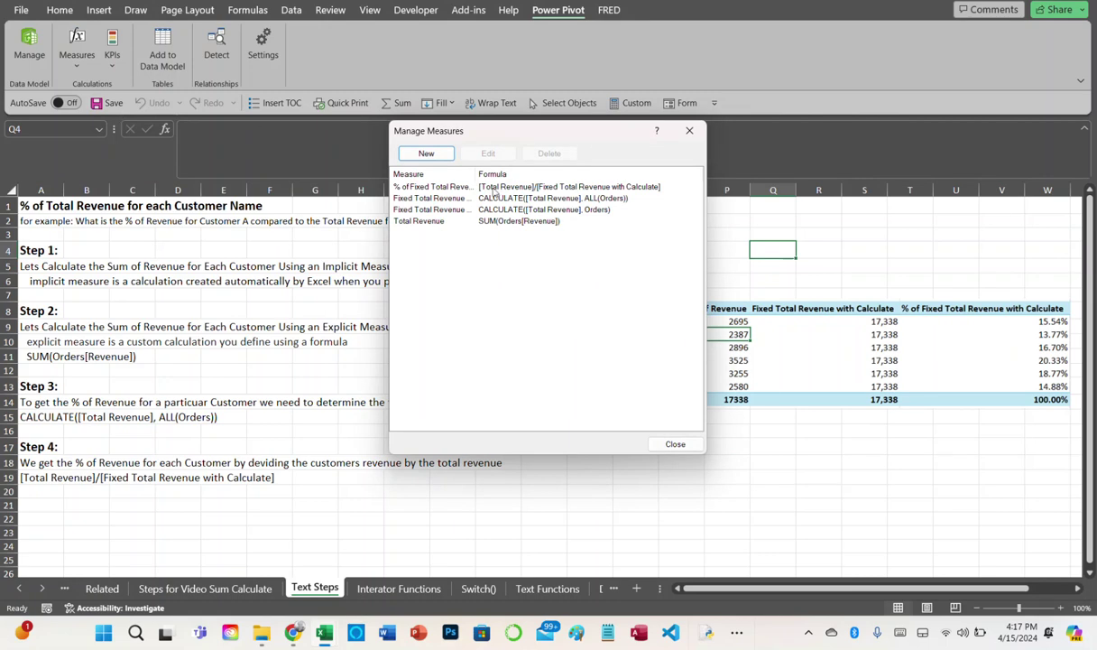
pyautogui.click(438, 222)
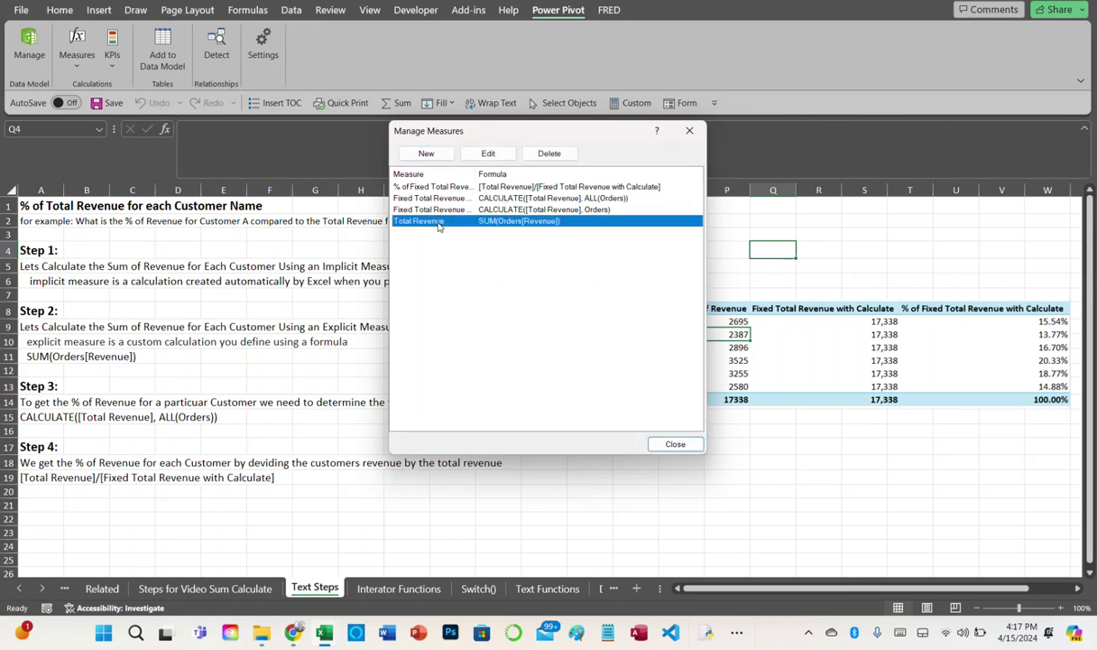
pyautogui.click(488, 153)
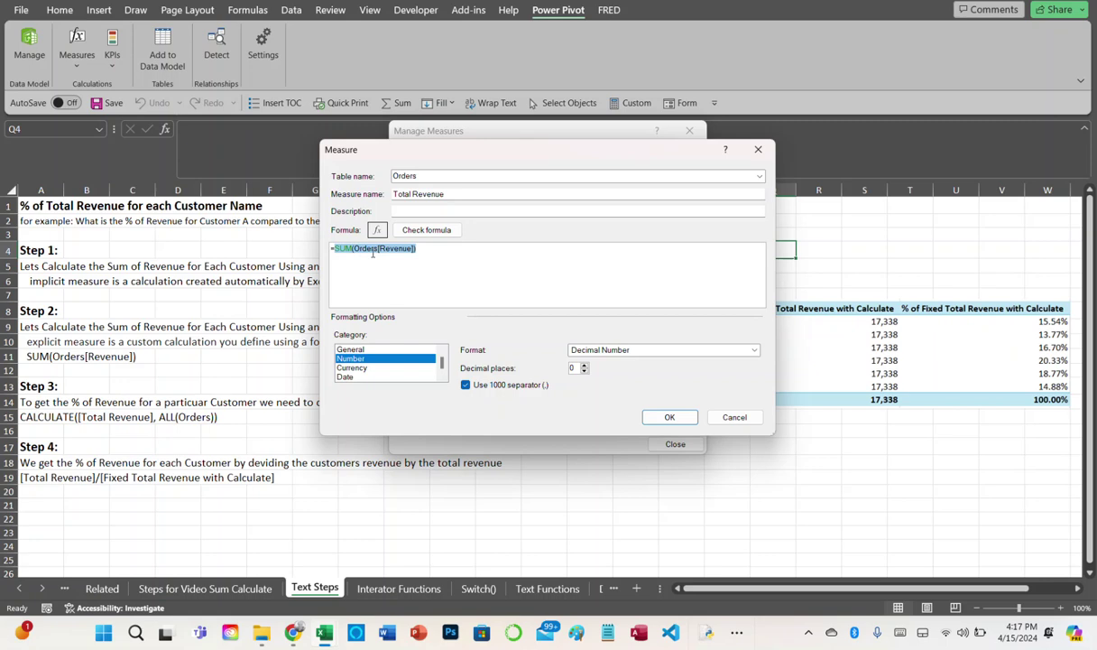
pyautogui.click(726, 416)
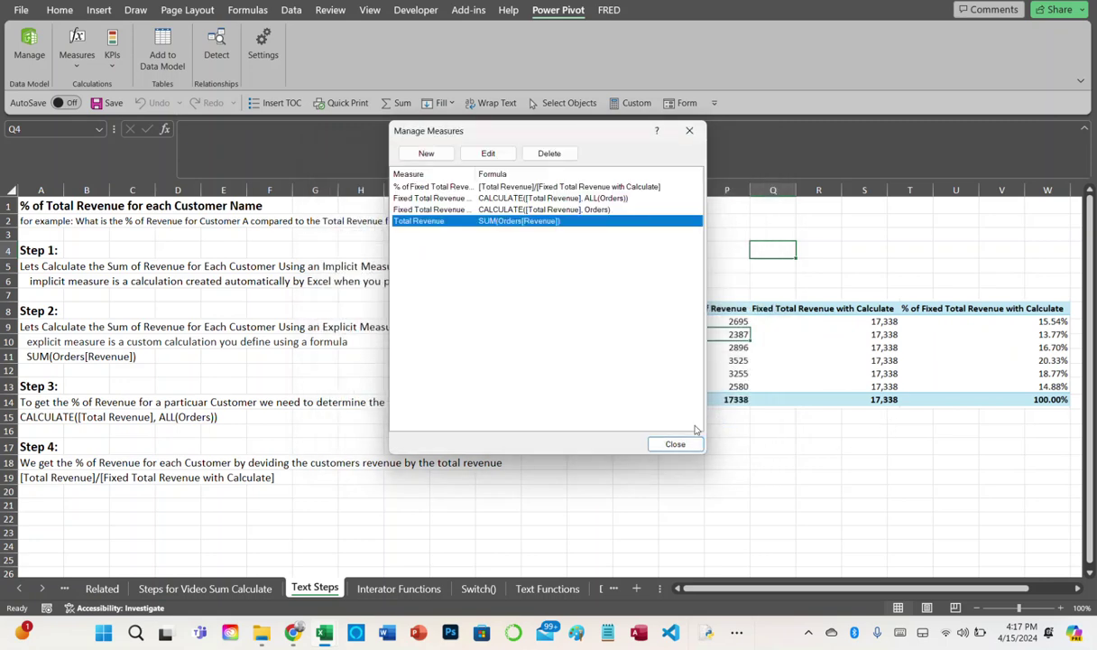
pyautogui.click(673, 443)
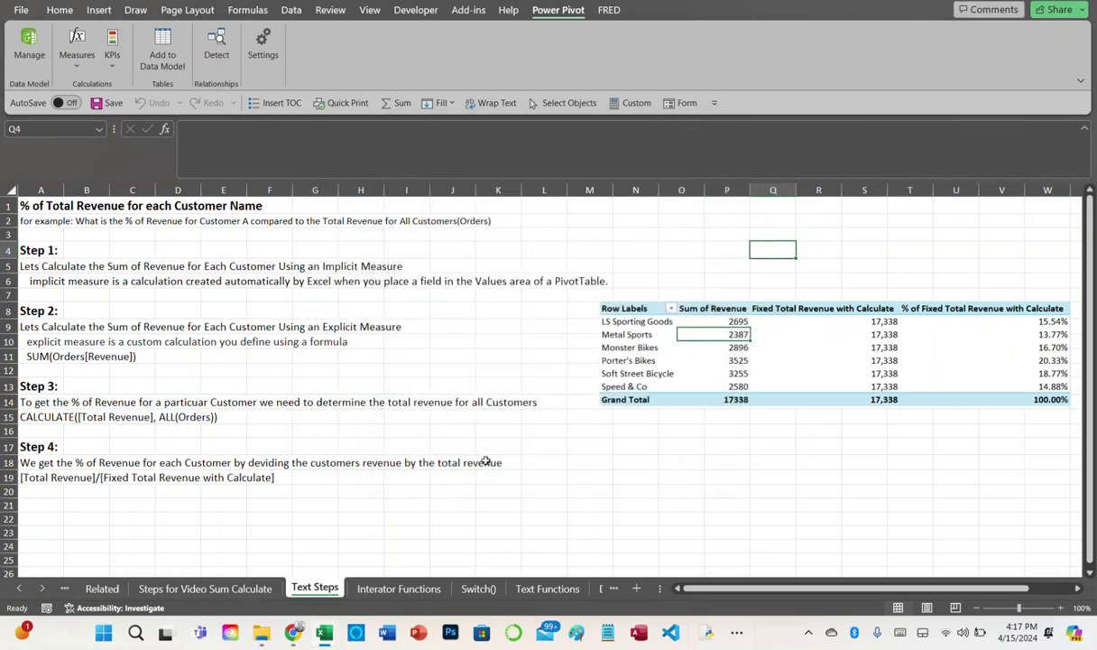
# Add the Total Revenue measure to the PivotTable's values after Sum of Revenue on the Steps for Video Sum Calculate sheet
pyautogui.click(236, 587)
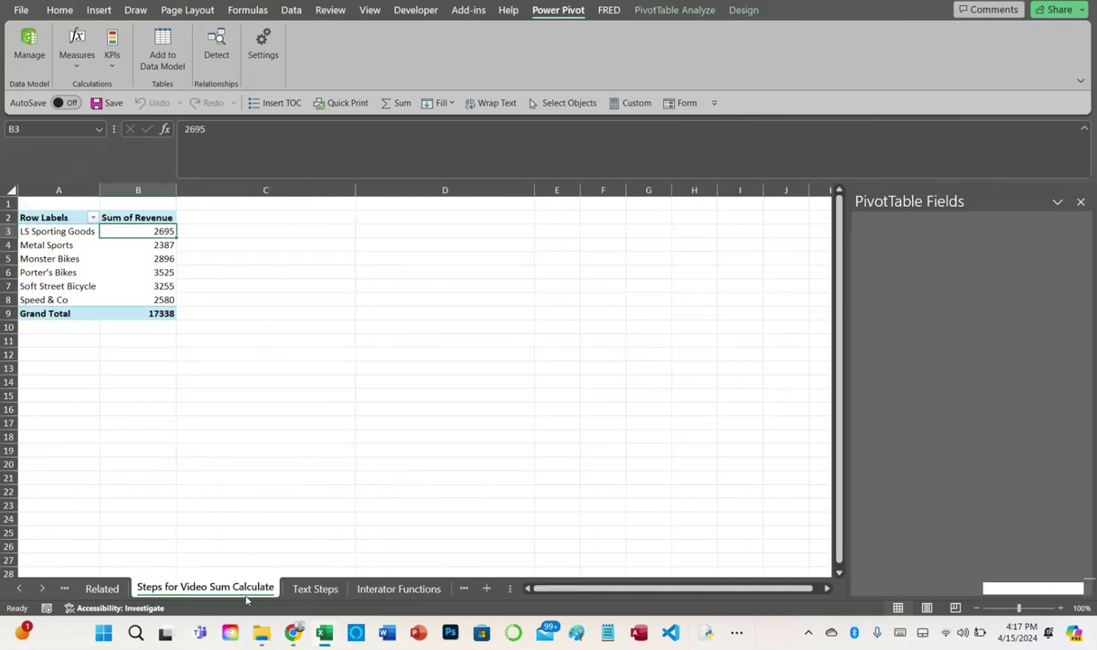
pyautogui.click(216, 218)
pyautogui.click(163, 227)
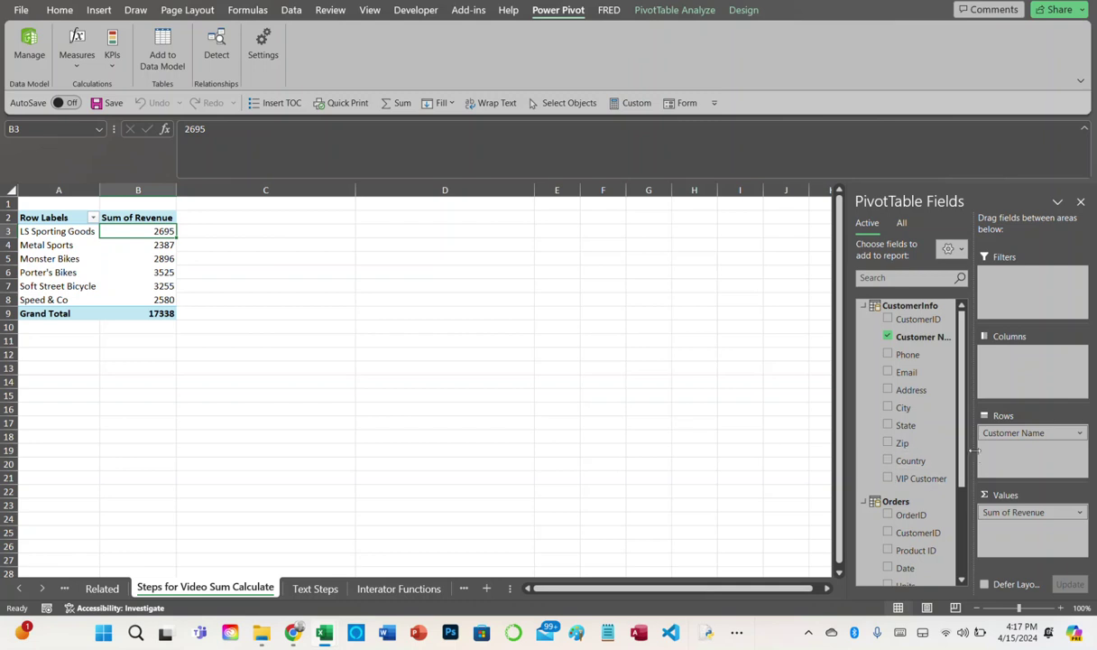
pyautogui.scroll(-3, 974, 450)
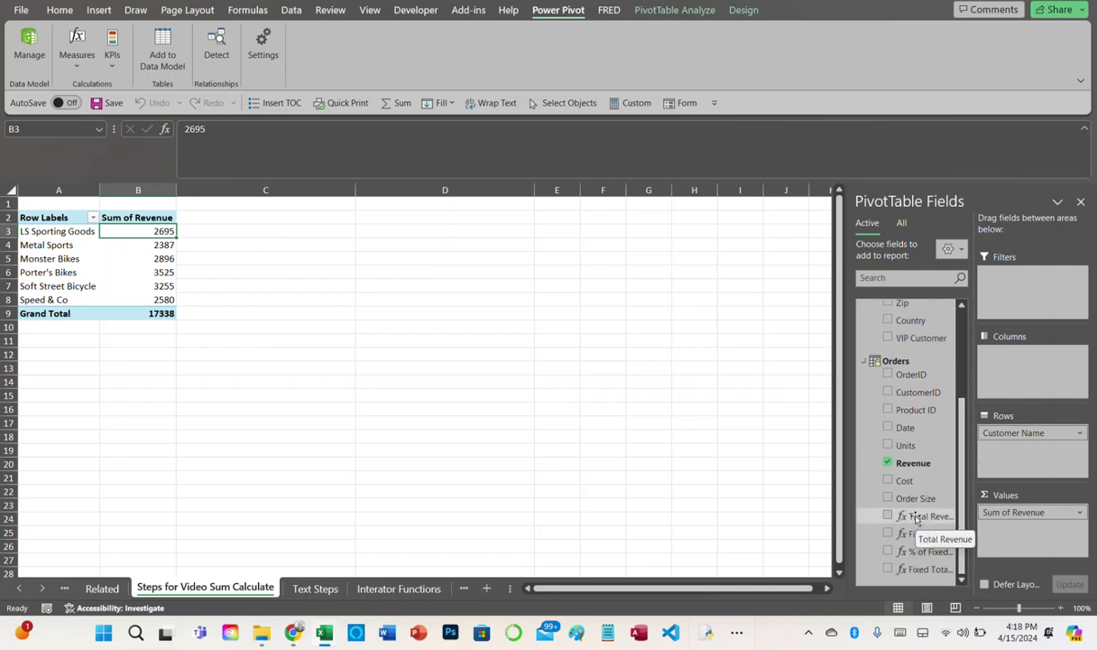
pyautogui.moveTo(909, 519); pyautogui.dragTo(994, 541)
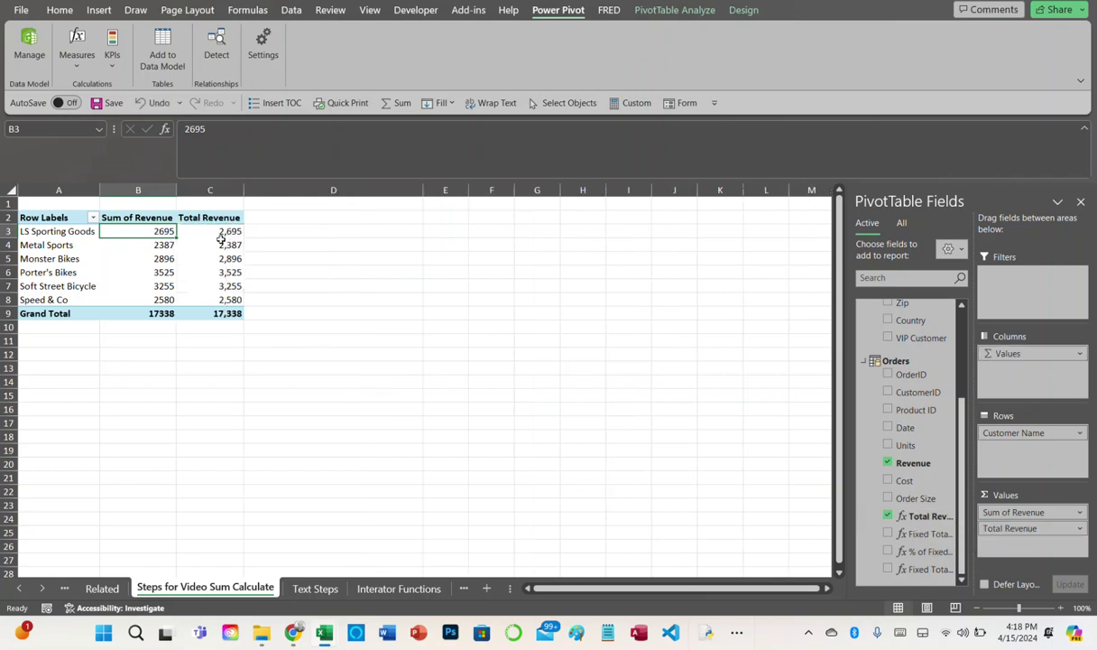
pyautogui.moveTo(195, 229)
pyautogui.moveTo(148, 233)
# Review the Step 2 and Step 3 instructions on the Text Steps sheet, including the fixed total revenue calculation
pyautogui.click(327, 588)
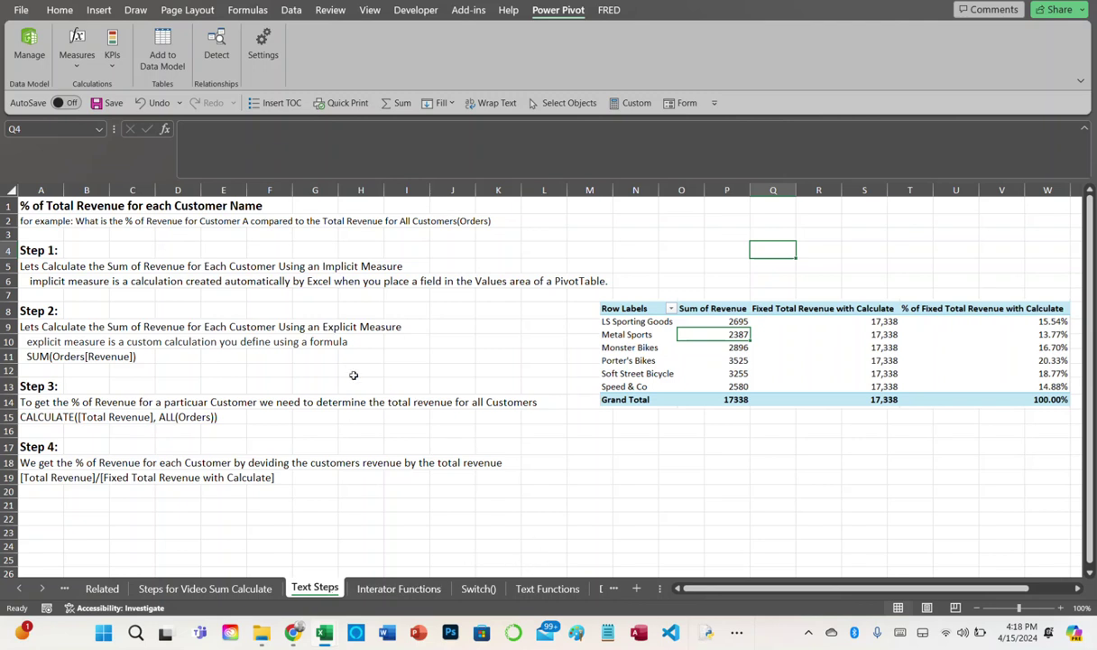
pyautogui.click(66, 406)
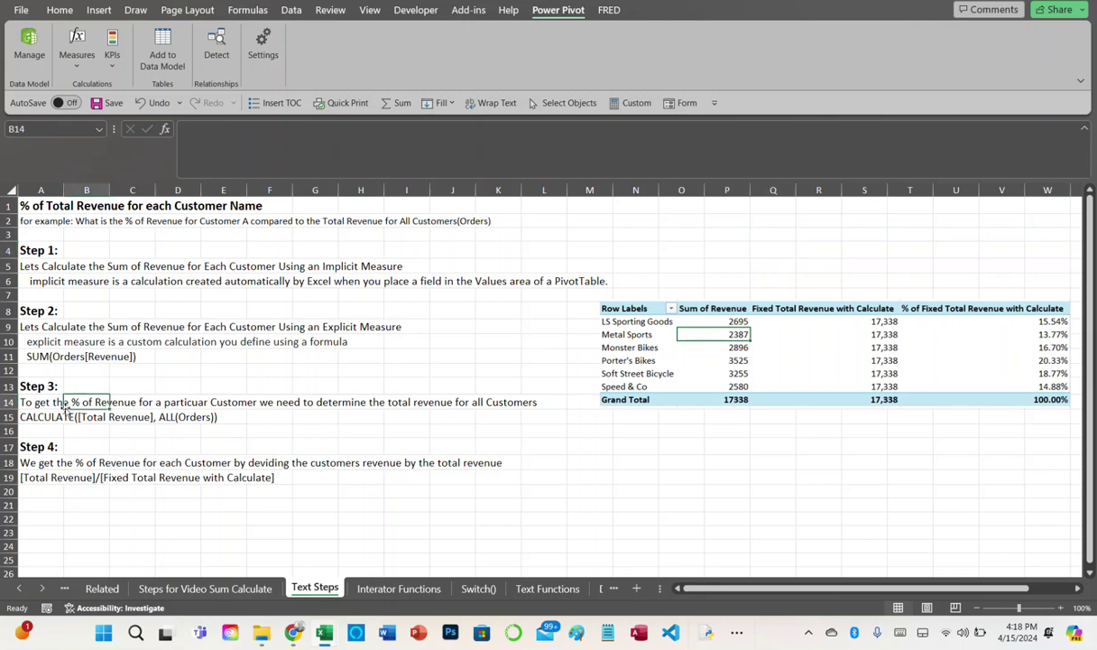
pyautogui.click(114, 328)
pyautogui.click(114, 405)
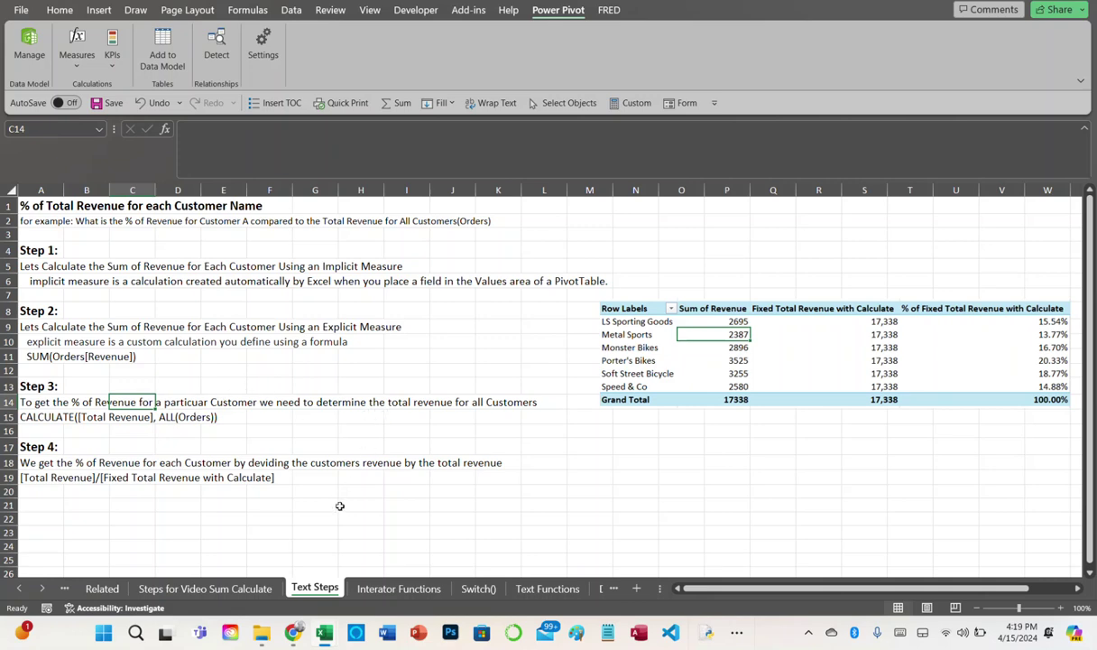
# Add the Fixed Total Revenue with Calculate measure to the PivotTable's values on the Steps for Video Sum Calculate sheet
pyautogui.click(235, 589)
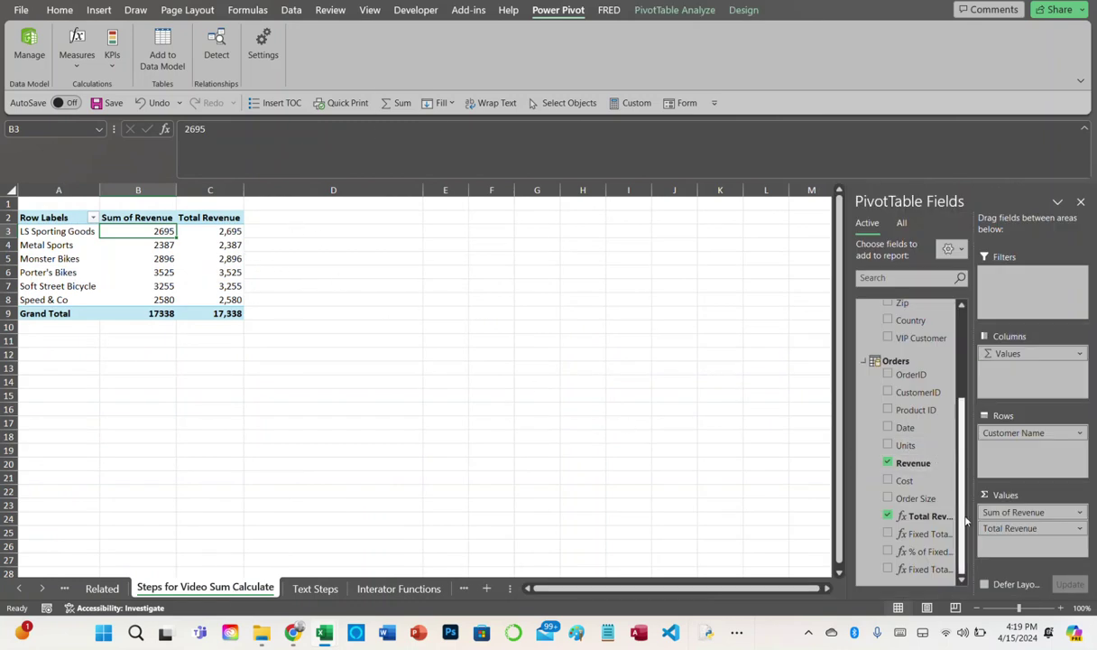
pyautogui.click(888, 534)
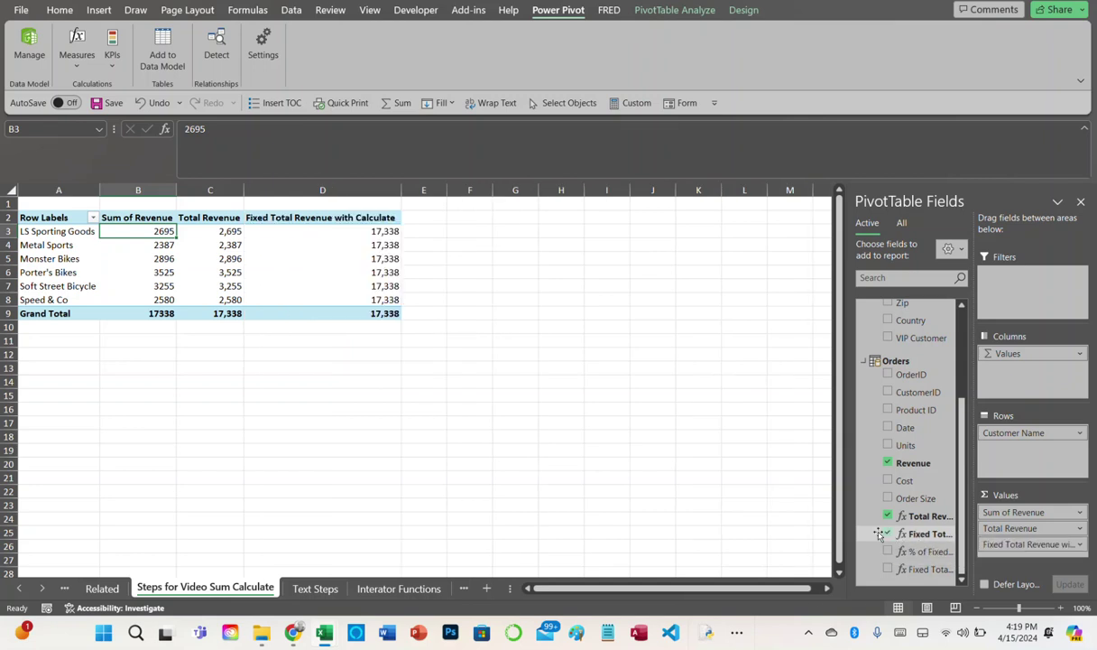
pyautogui.moveTo(375, 239)
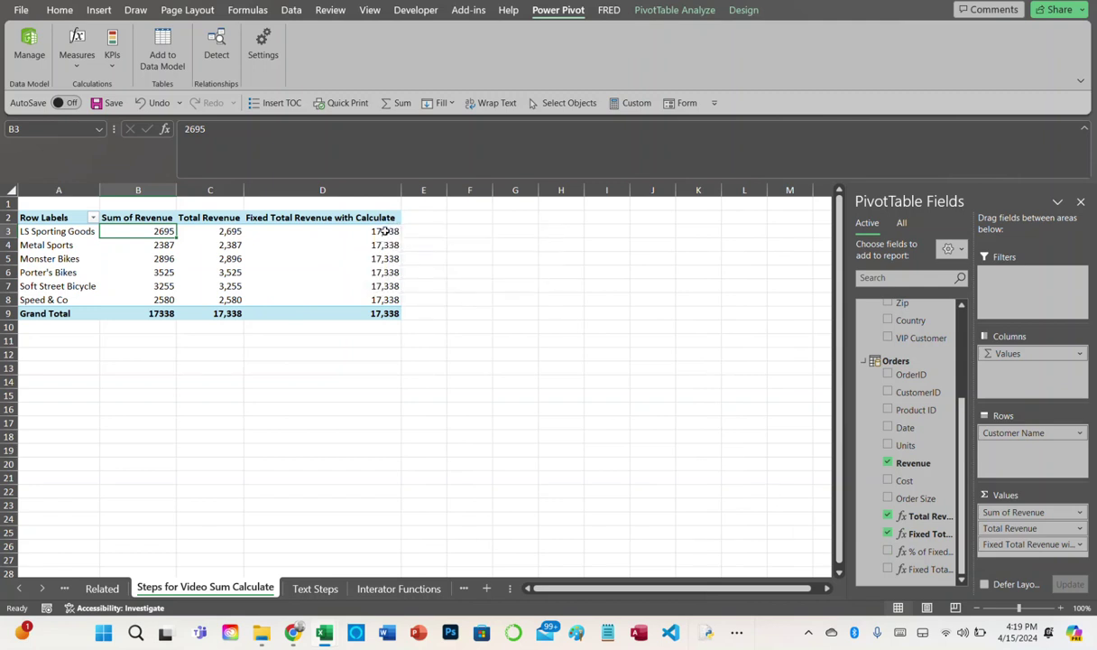
pyautogui.moveTo(370, 263)
pyautogui.moveTo(302, 251)
pyautogui.moveTo(225, 233)
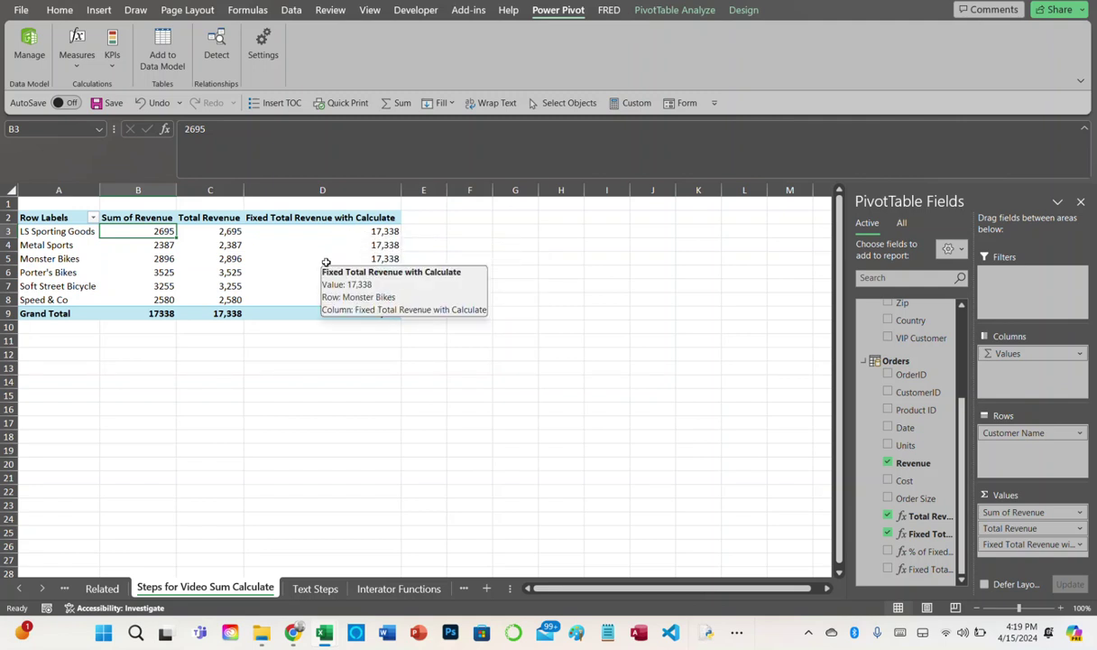
pyautogui.click(385, 231)
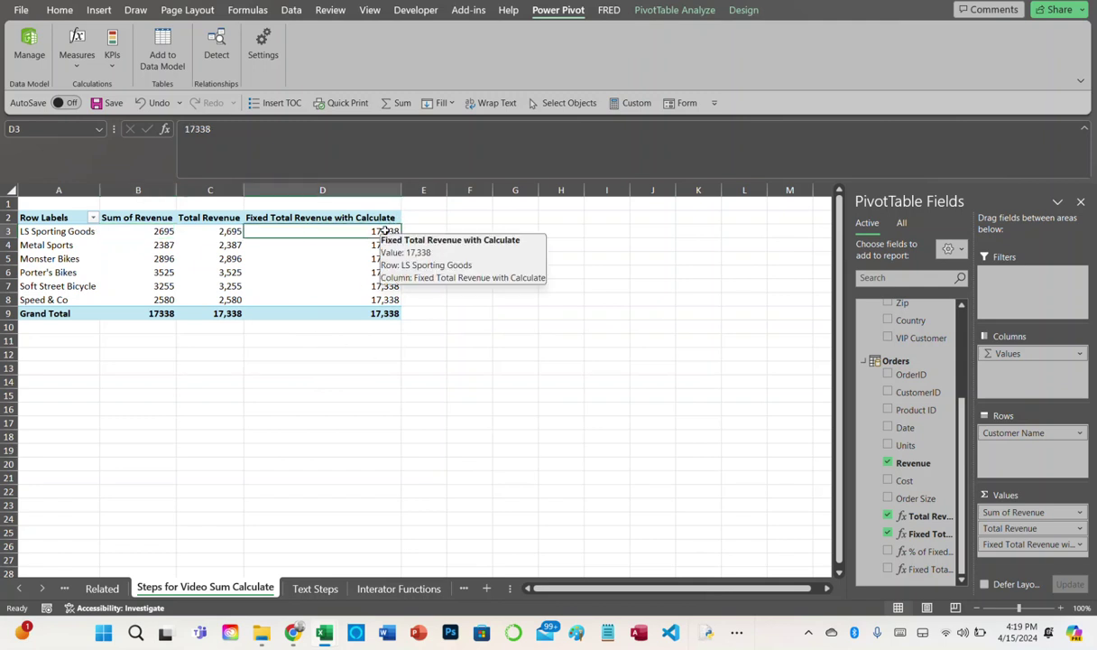
# Open the definition of the Fixed Total Revenue with Calculate measure from the list of existing measures
pyautogui.click(479, 217)
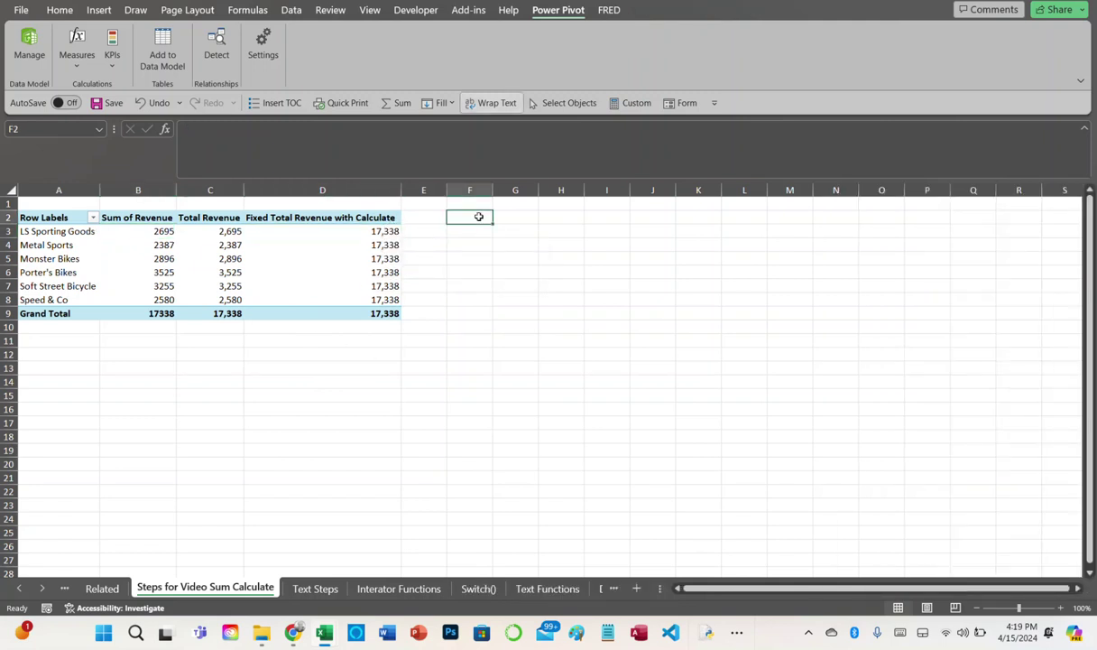
pyautogui.click(459, 206)
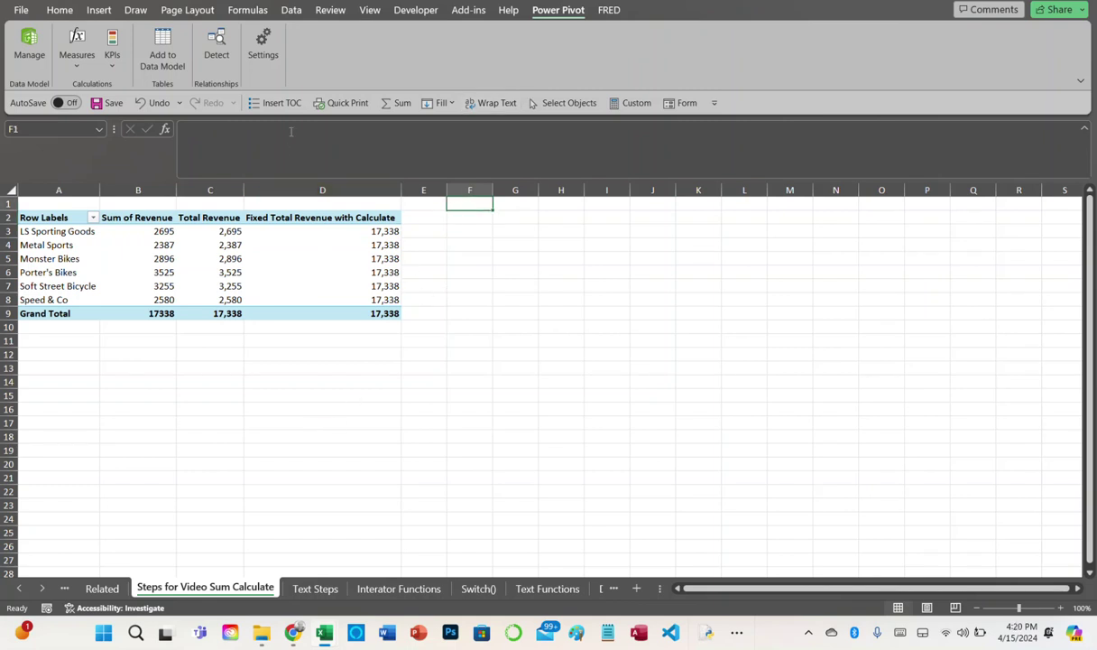
pyautogui.click(74, 70)
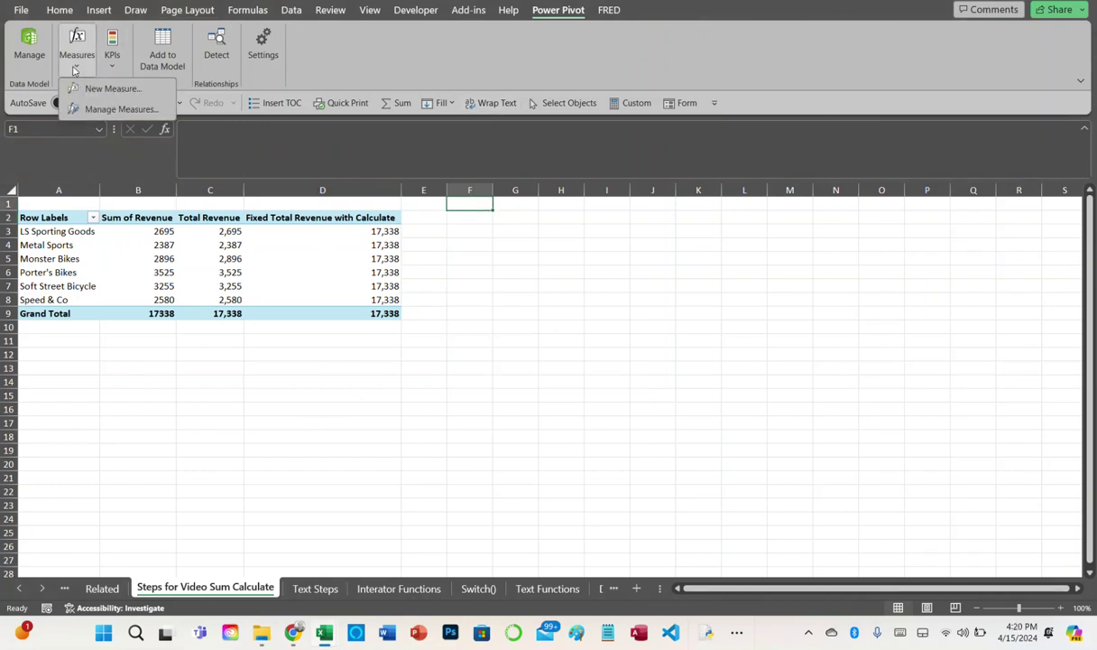
pyautogui.click(112, 108)
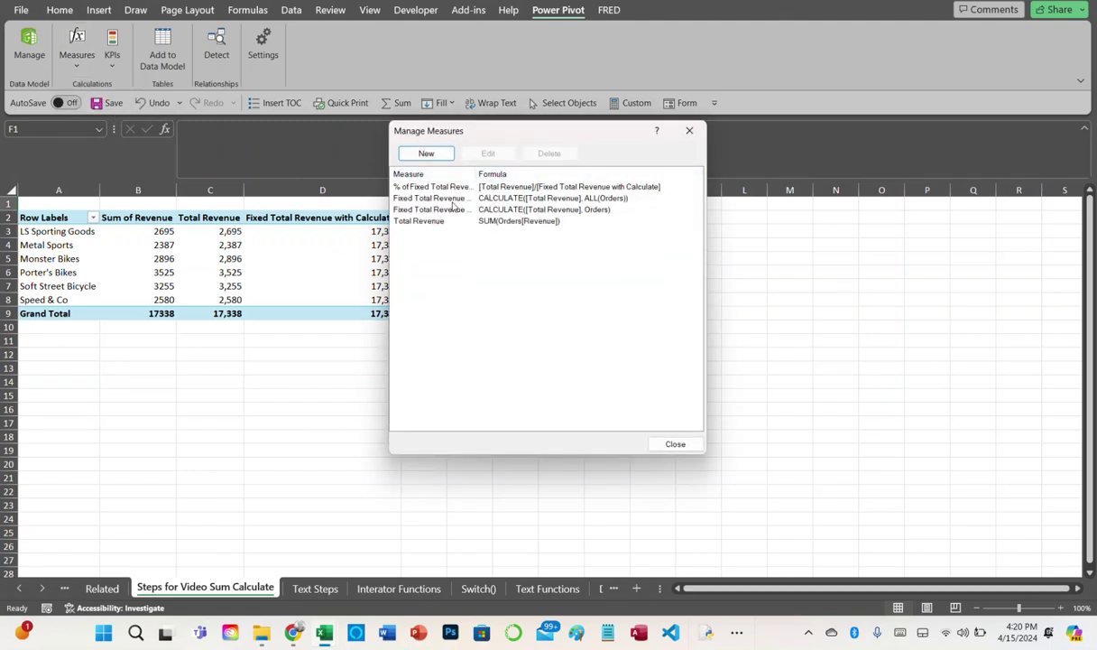
pyautogui.click(487, 196)
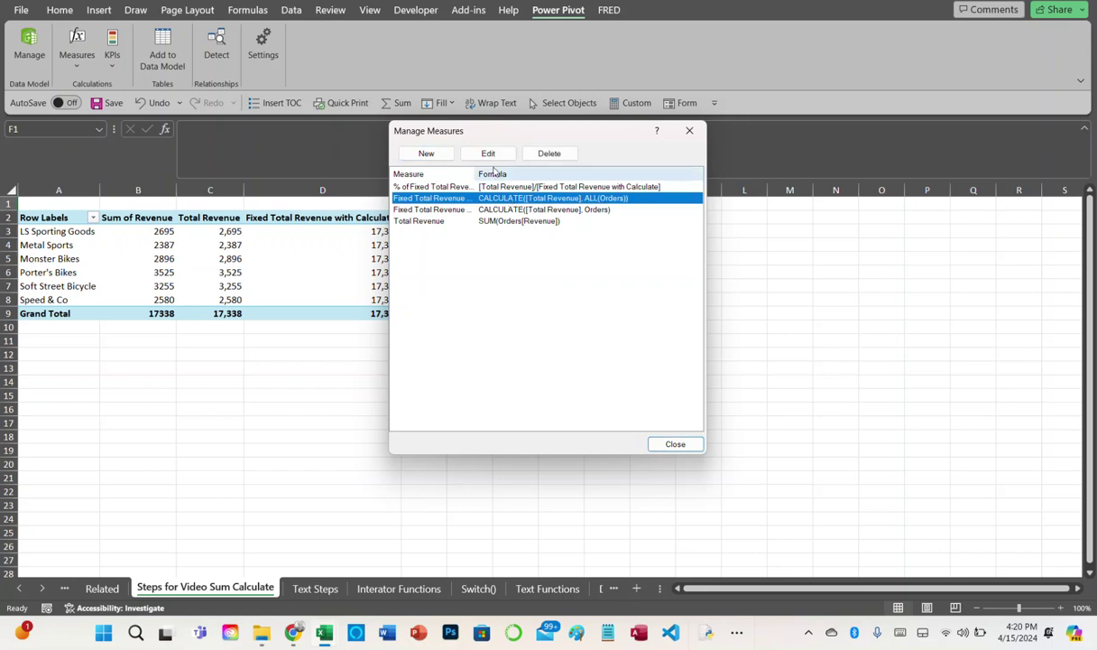
pyautogui.click(488, 155)
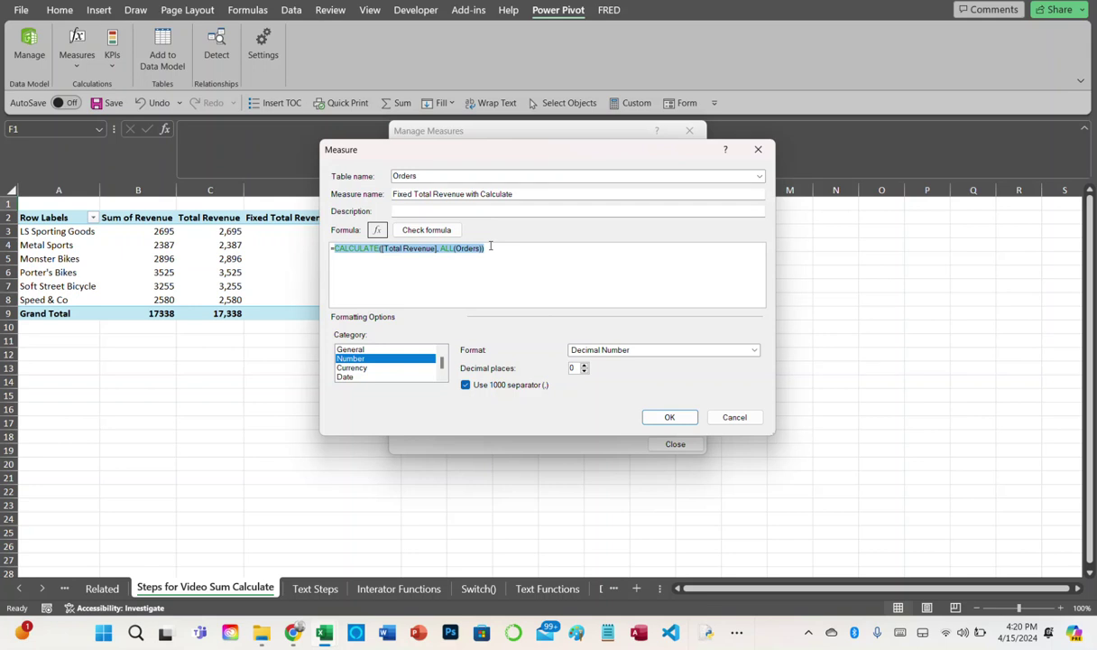
# Rewrite the Fixed Total Revenue with Calculate formula as =CALCULATE([Total Revenue],ALL(order))
pyautogui.write('c')
pyautogui.press('Tab')
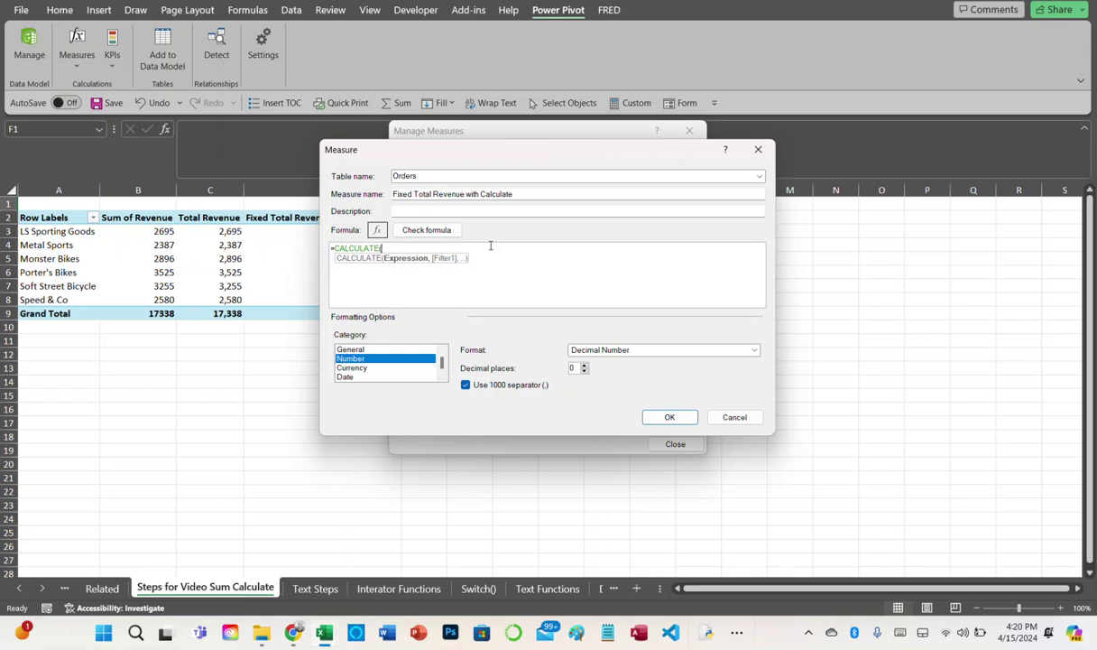
pyautogui.write('tot')
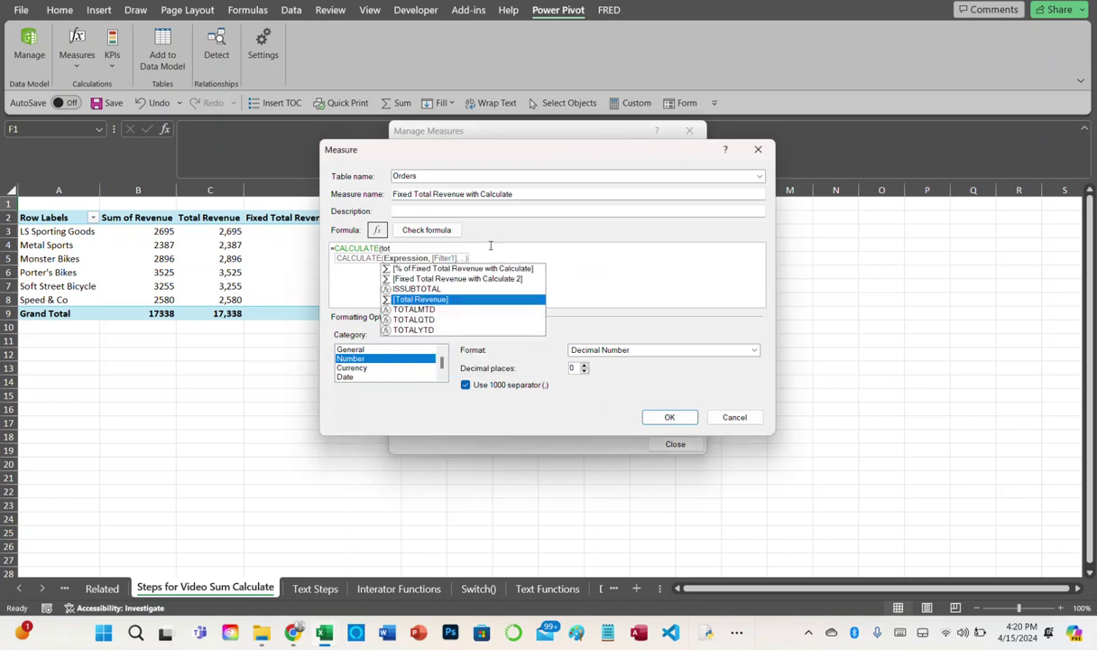
pyautogui.press('Tab')
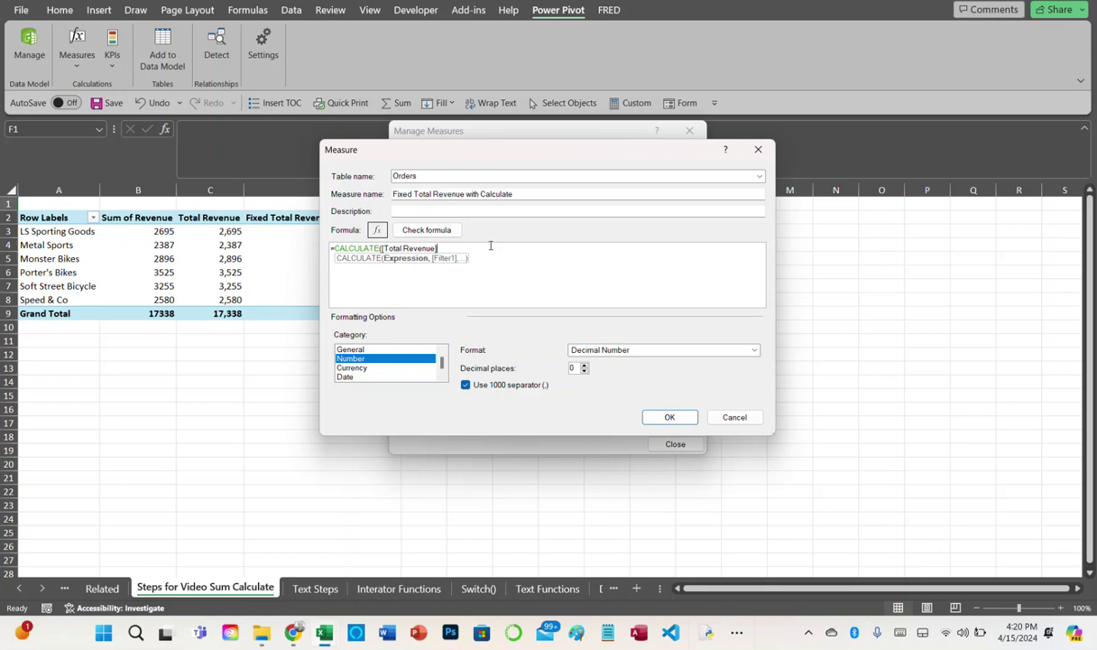
pyautogui.write(',')
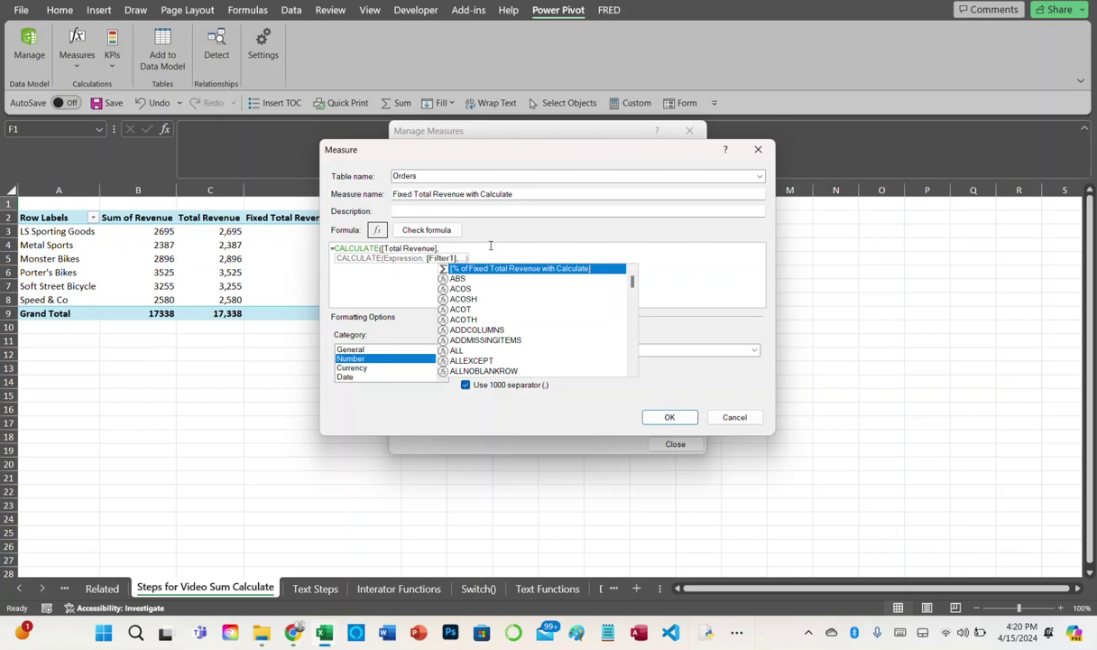
pyautogui.write('all')
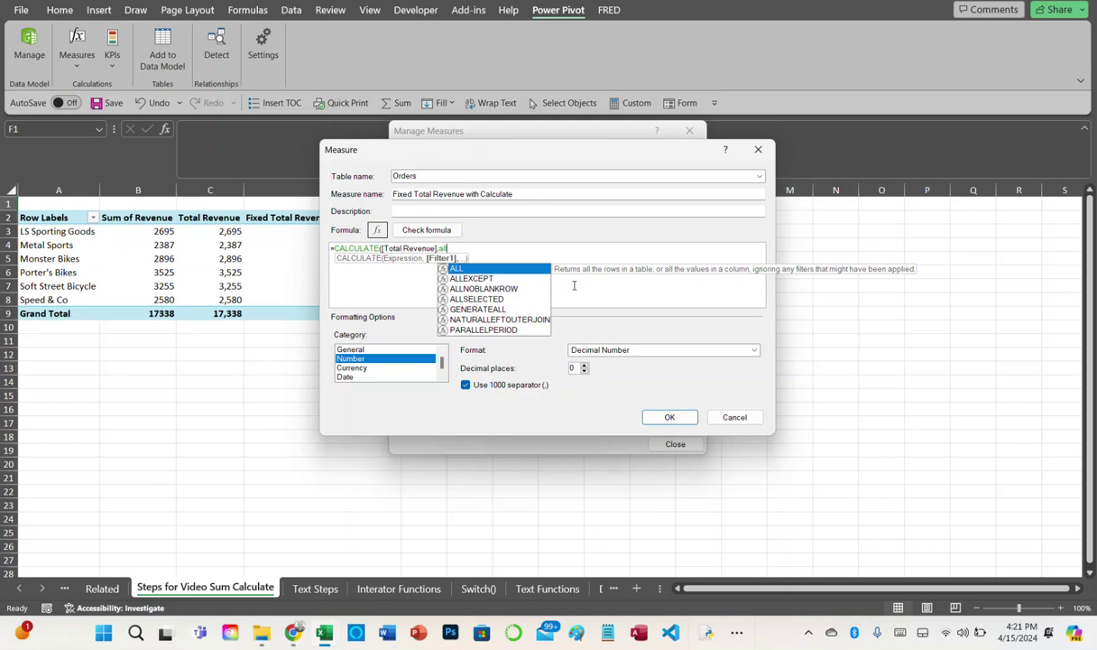
pyautogui.press('Tab')
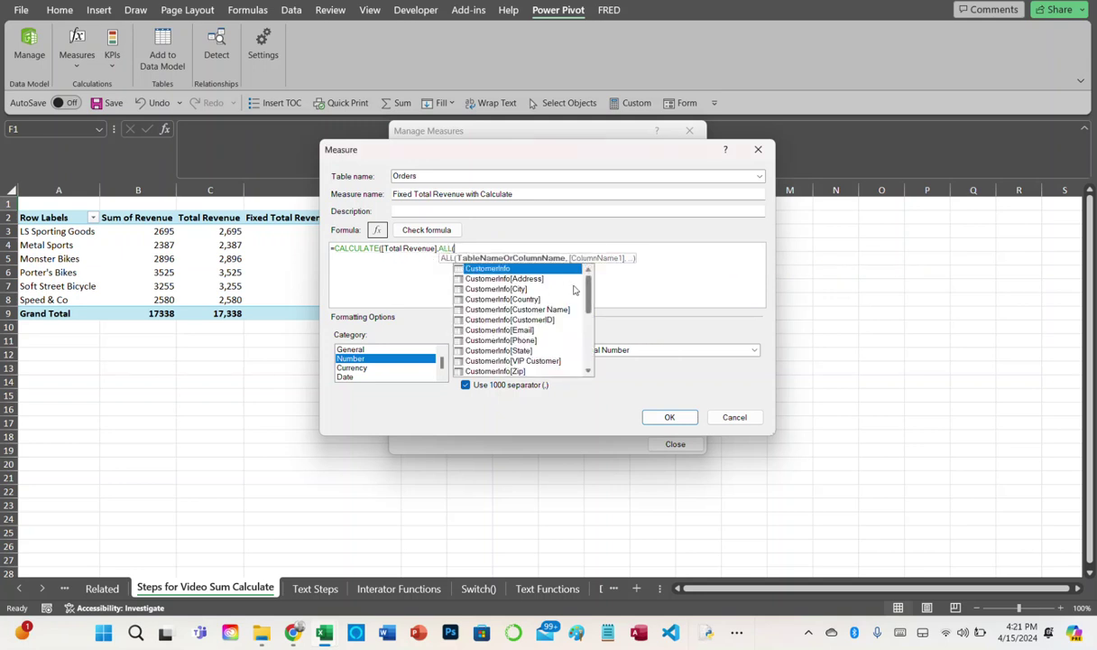
pyautogui.write('order')
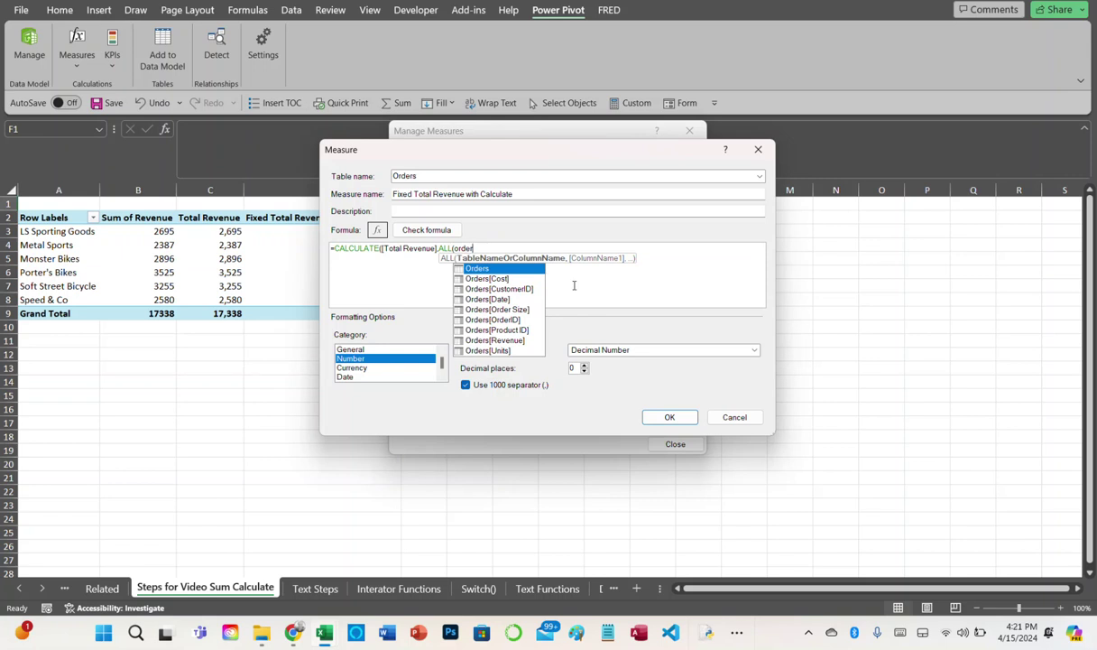
pyautogui.write(')')
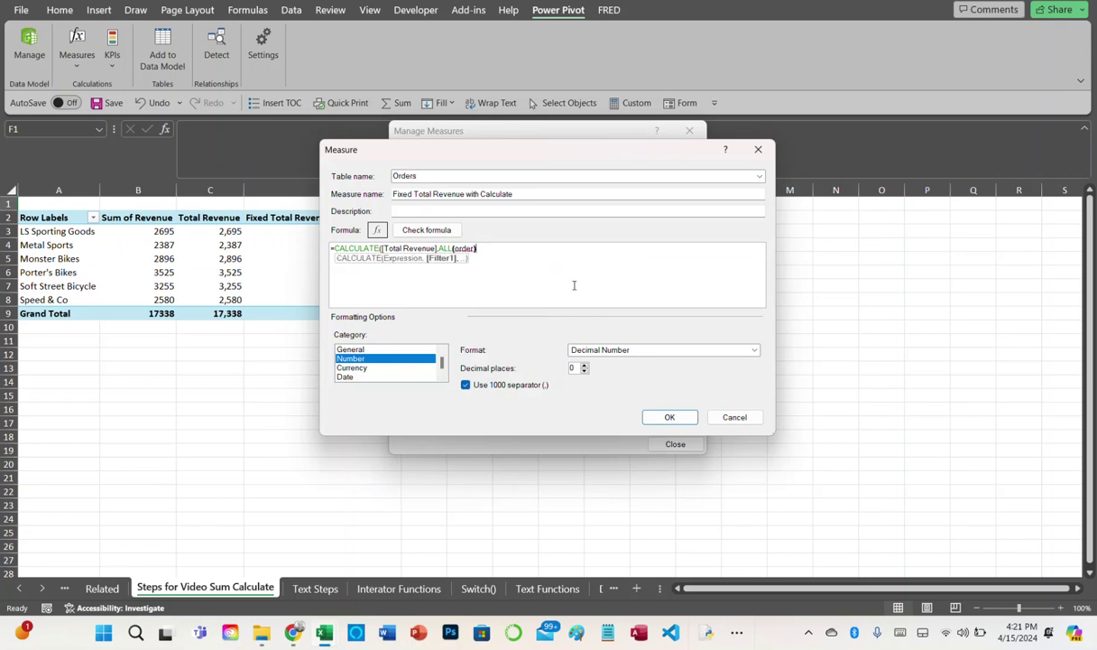
pyautogui.write(')')
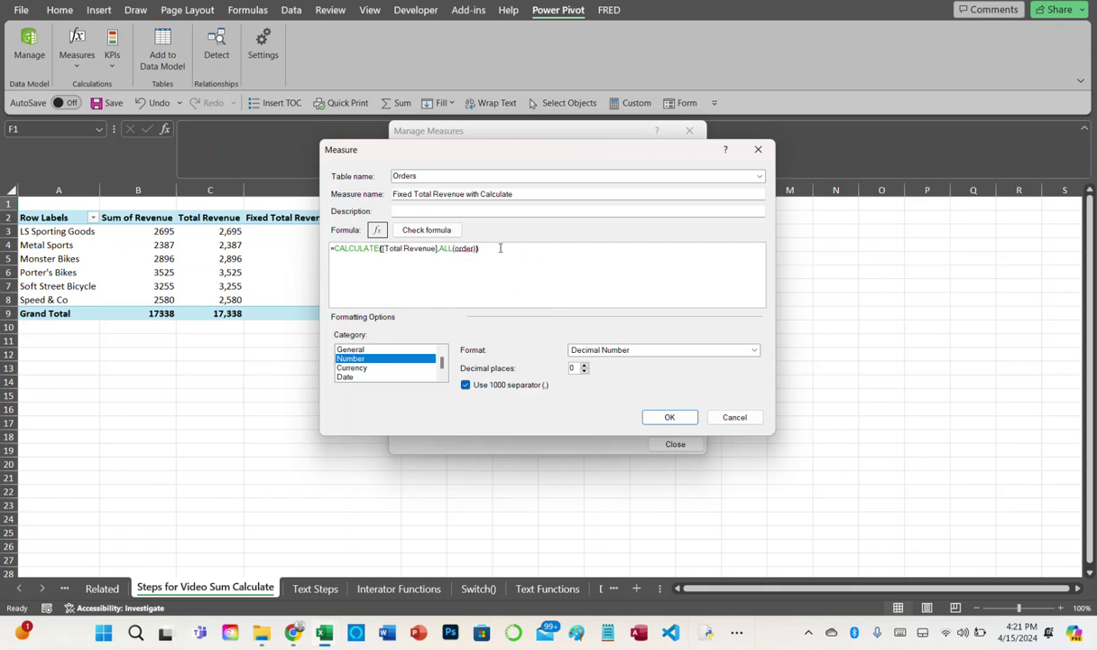
# Remove the (order) argument and closing parenthesis after ALL in the measure's formula and check the formula for errors
pyautogui.press('BackSpace')
pyautogui.press('BackSpace')
pyautogui.press('BackSpace')
pyautogui.press('BackSpace')
pyautogui.press('BackSpace')
pyautogui.press('BackSpace')
pyautogui.press('BackSpace')
pyautogui.press('BackSpace')
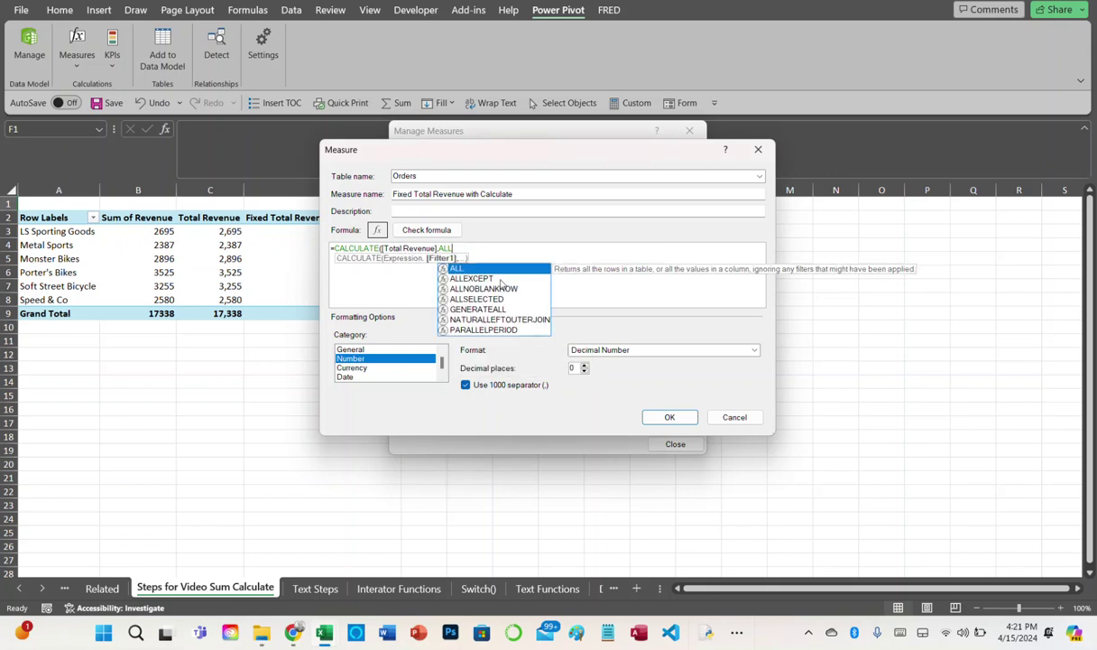
pyautogui.press('Escape')
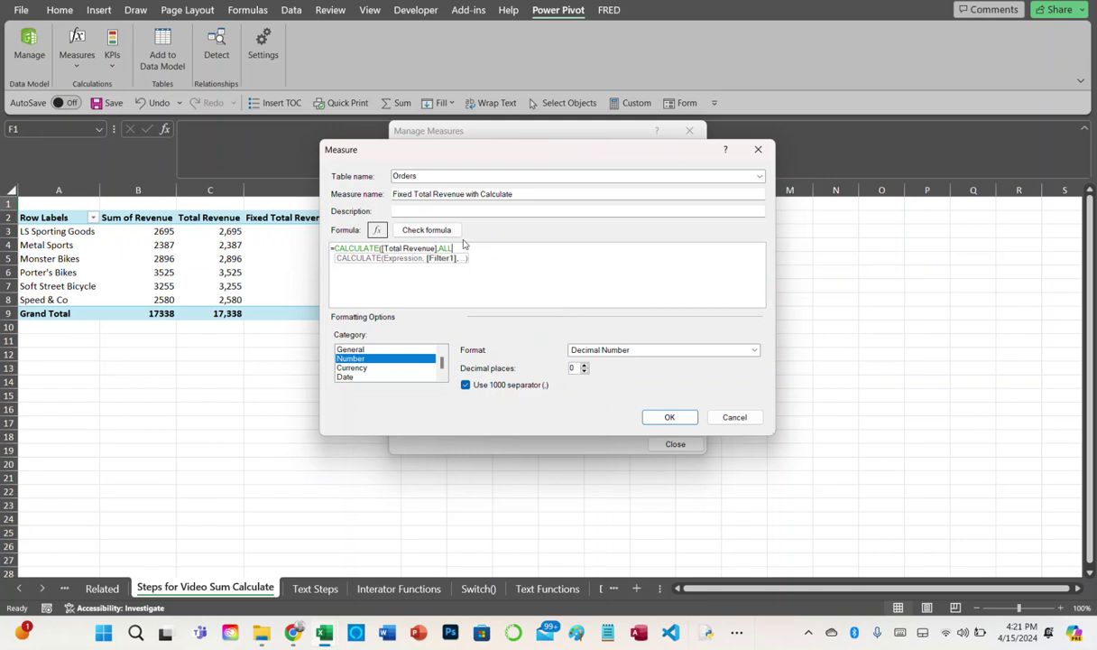
pyautogui.click(432, 229)
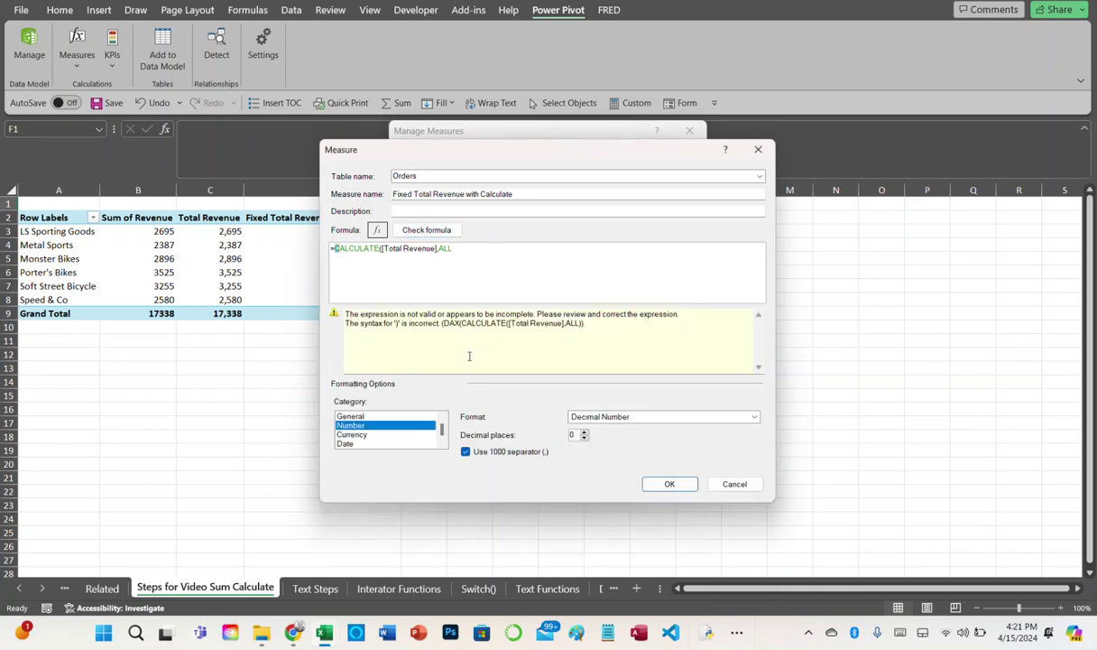
# Restore the formula to =CALCULATE([Total Revenue], ALL(Orders)), check it for errors, and close the measure windows without saving
pyautogui.click(460, 248)
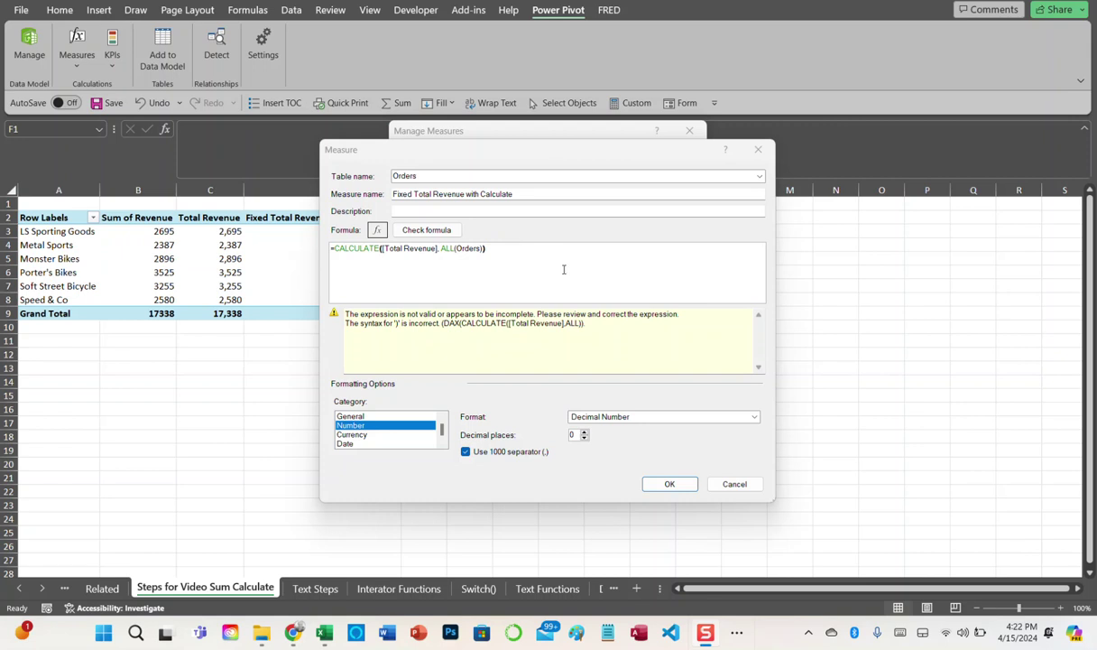
pyautogui.click(448, 232)
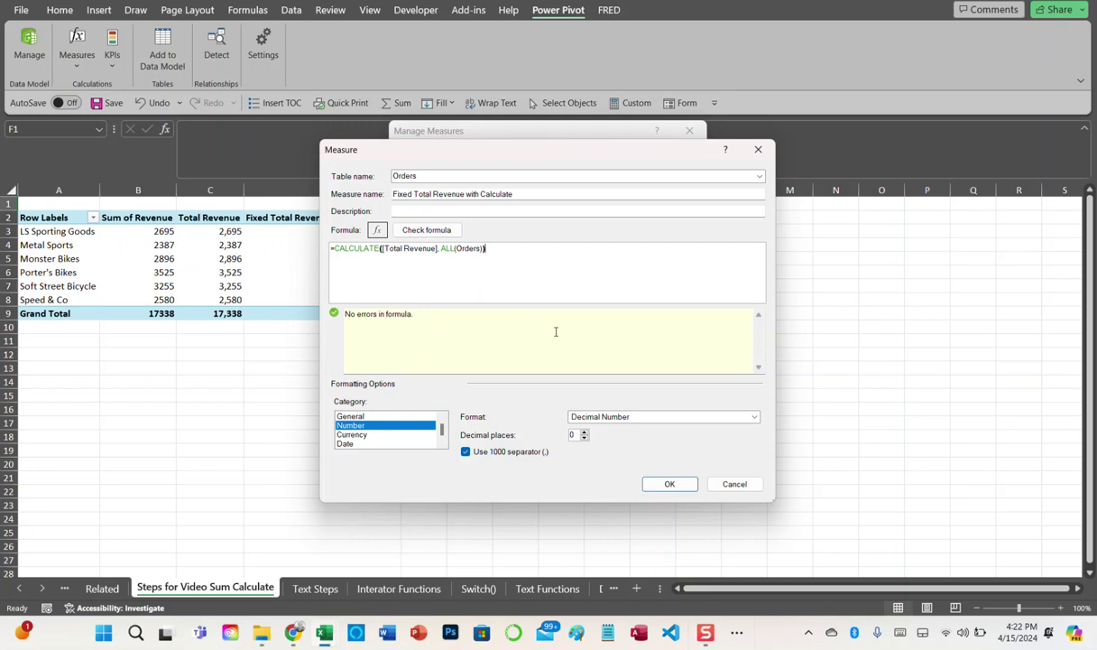
pyautogui.click(736, 483)
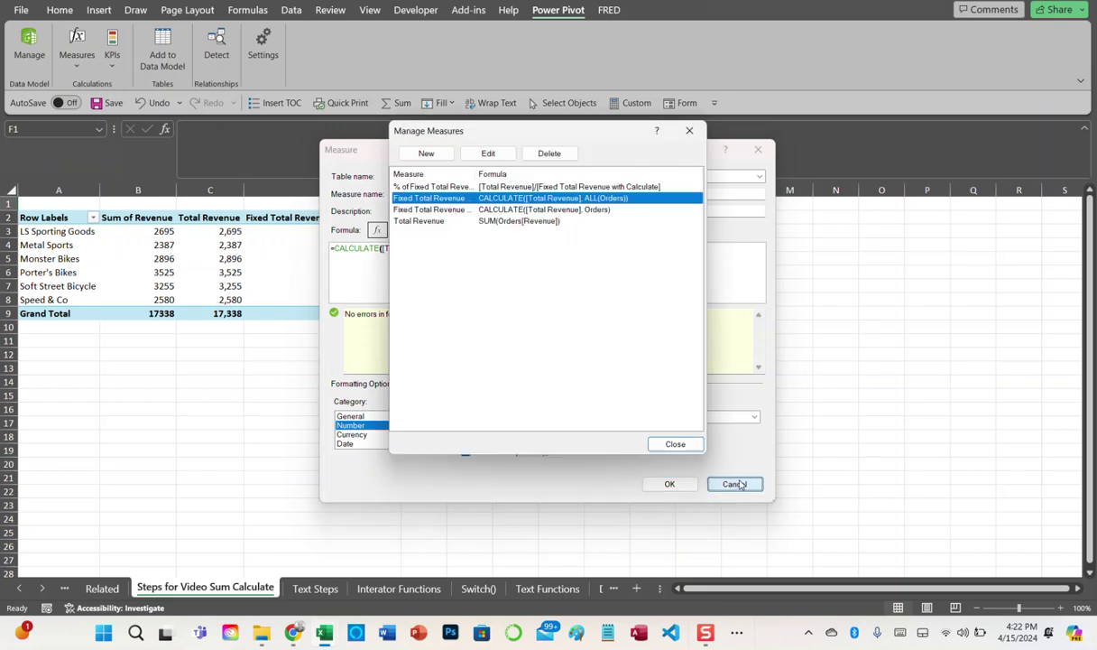
pyautogui.click(676, 443)
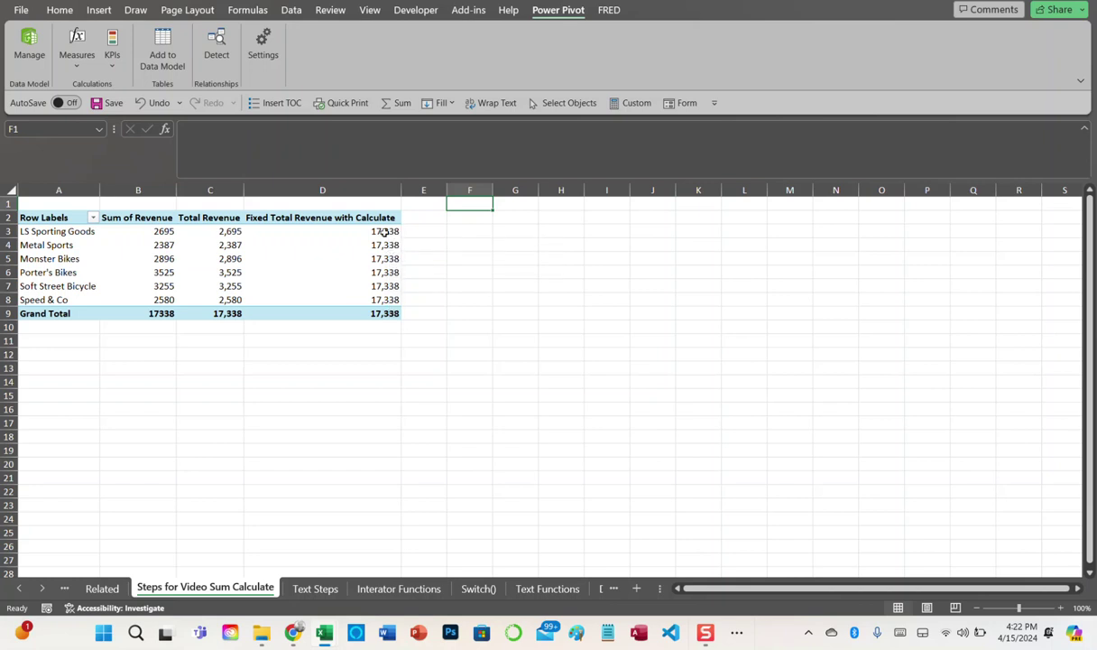
# Add the % of Fixed Total Revenue with Calculate measure to the PivotTable's values
pyautogui.moveTo(388, 293)
pyautogui.moveTo(232, 232)
pyautogui.moveTo(322, 313)
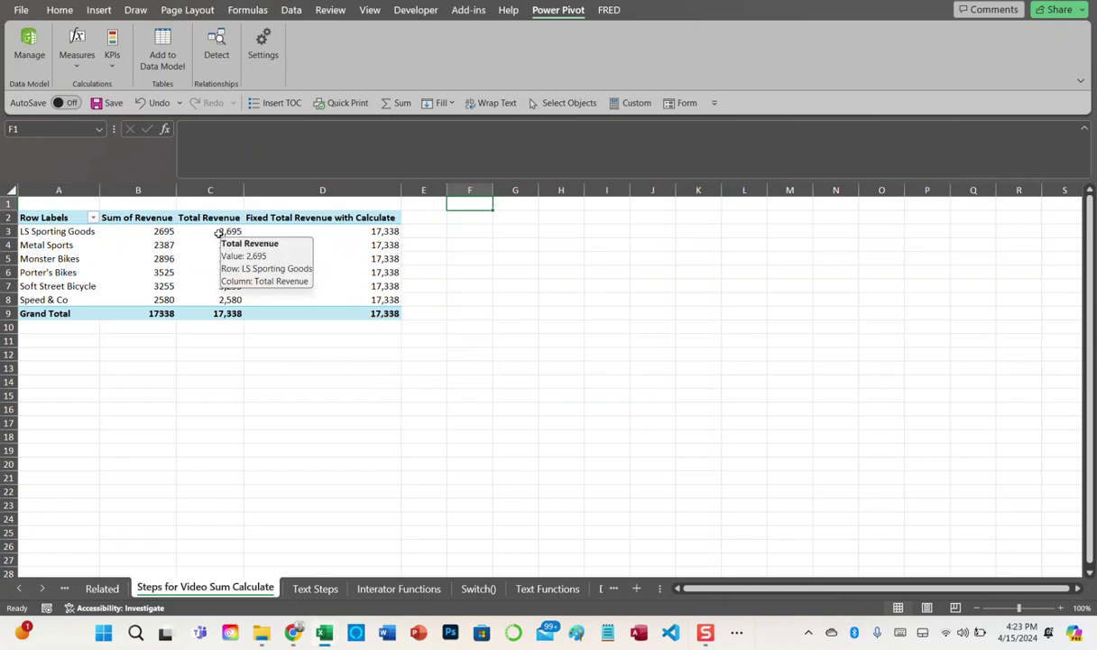
pyautogui.moveTo(85, 232)
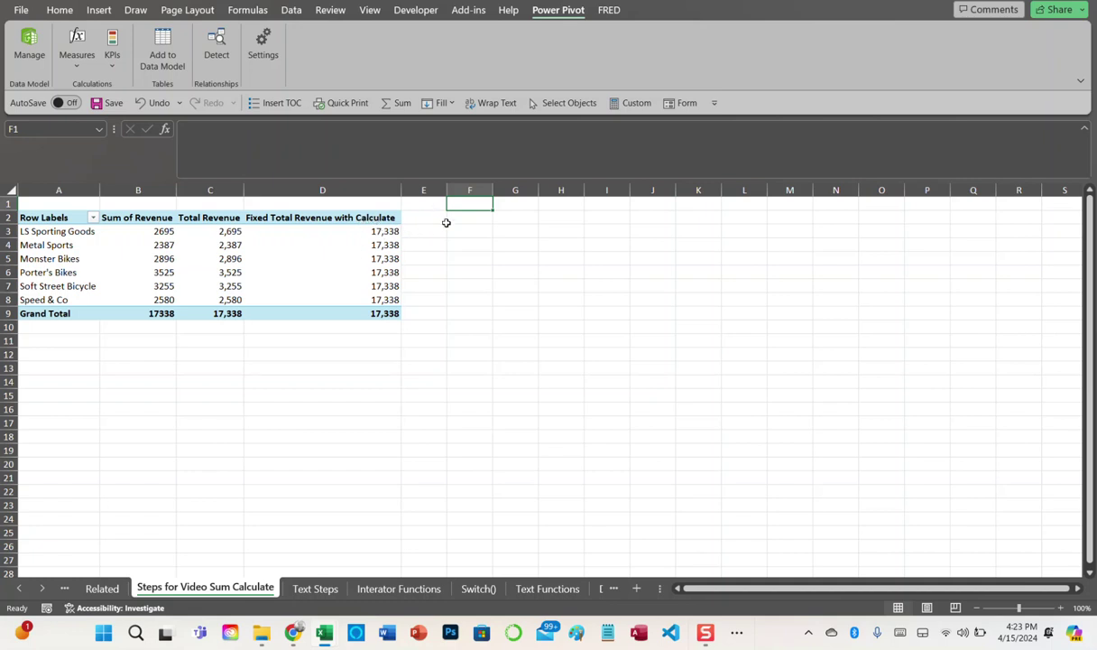
pyautogui.click(323, 244)
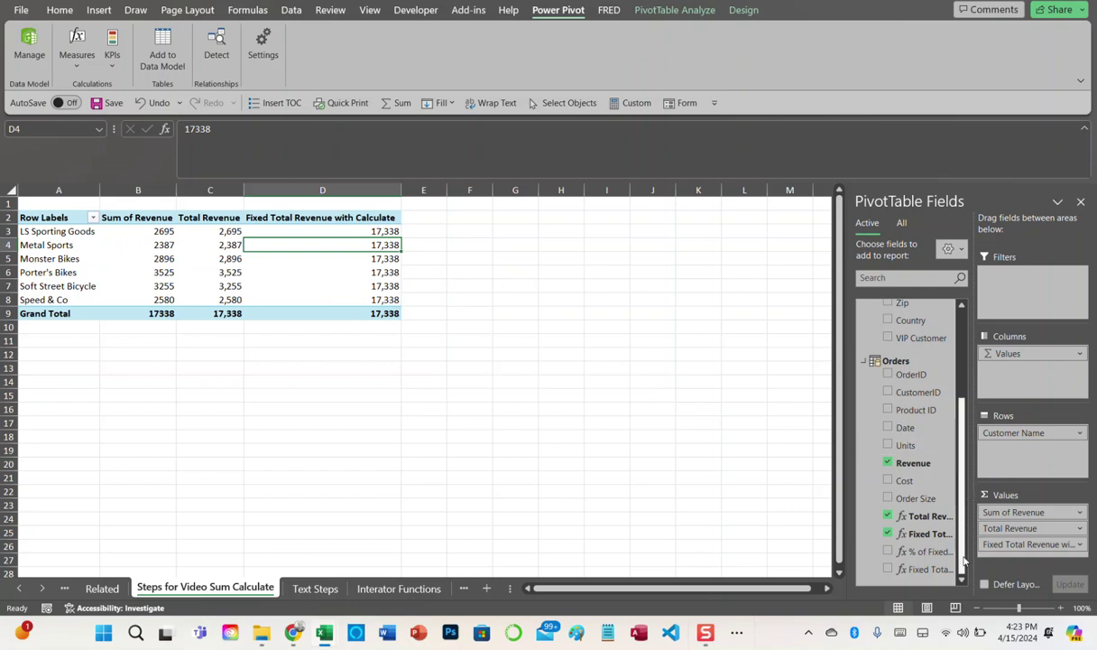
pyautogui.click(888, 551)
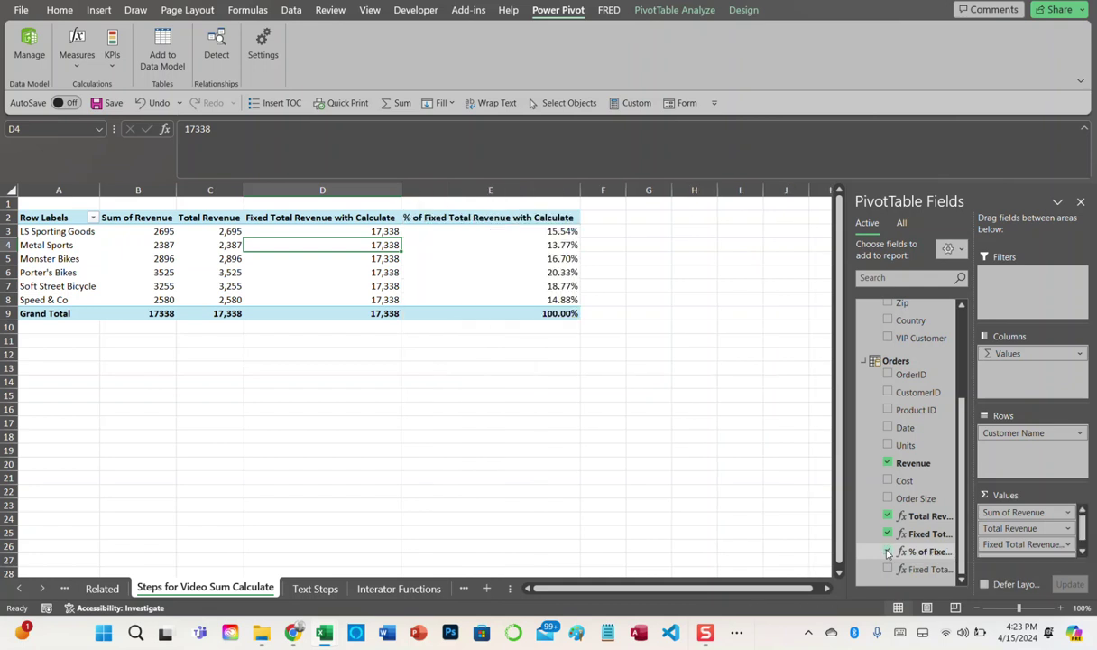
pyautogui.moveTo(514, 242)
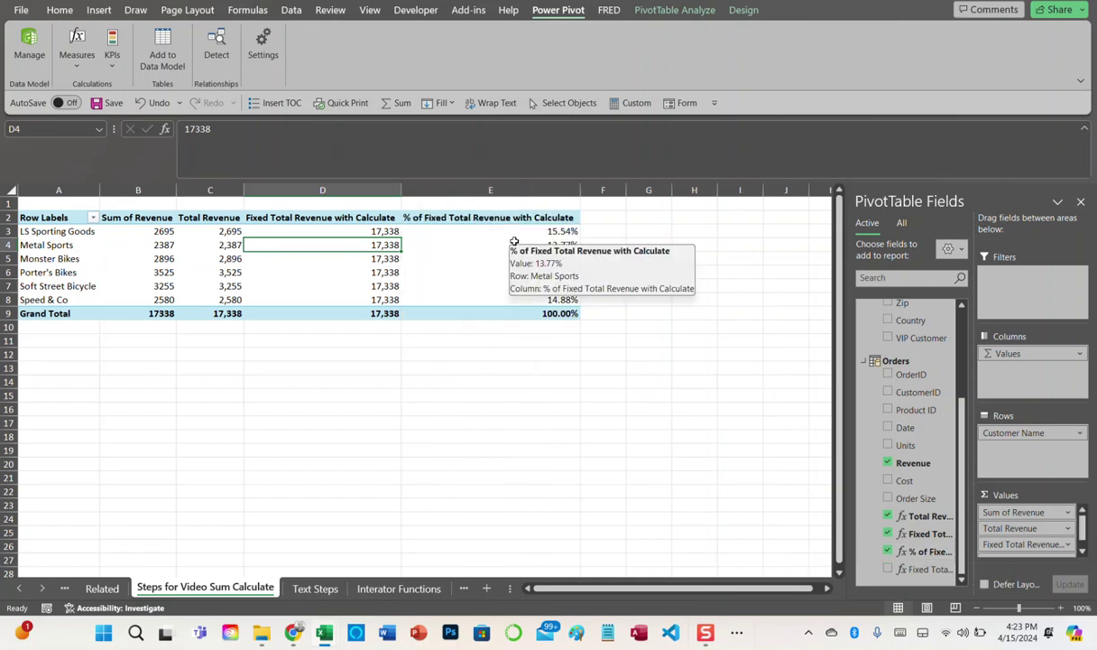
# Review the formula of the % of Fixed Total Revenue with Calculate measure and close the measure windows without changing it
pyautogui.click(552, 231)
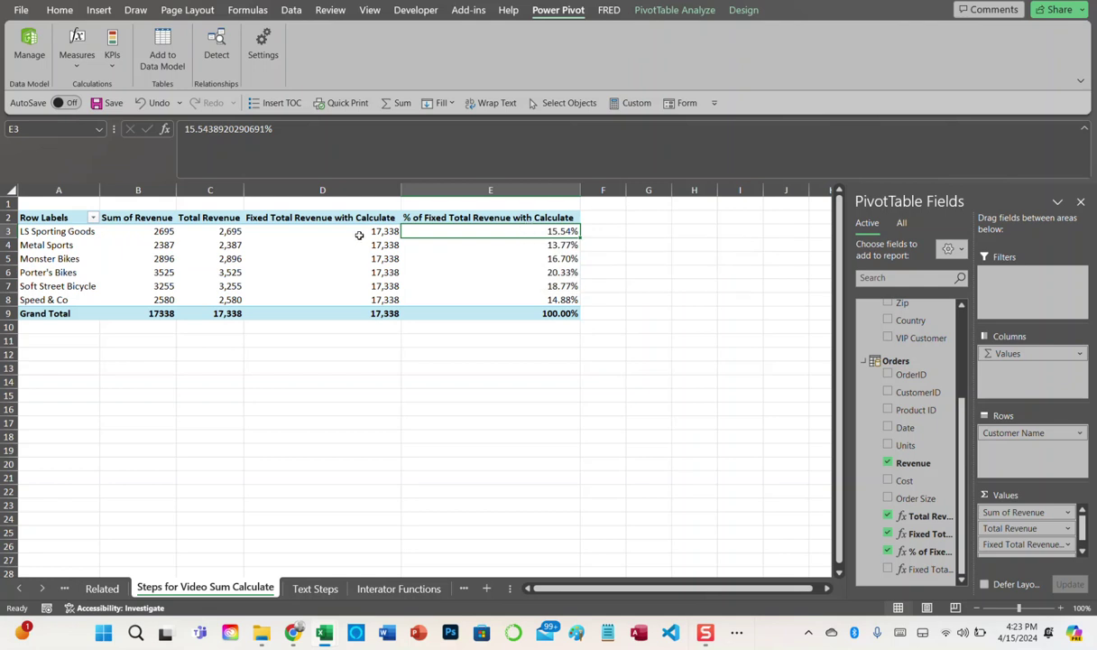
pyautogui.click(76, 59)
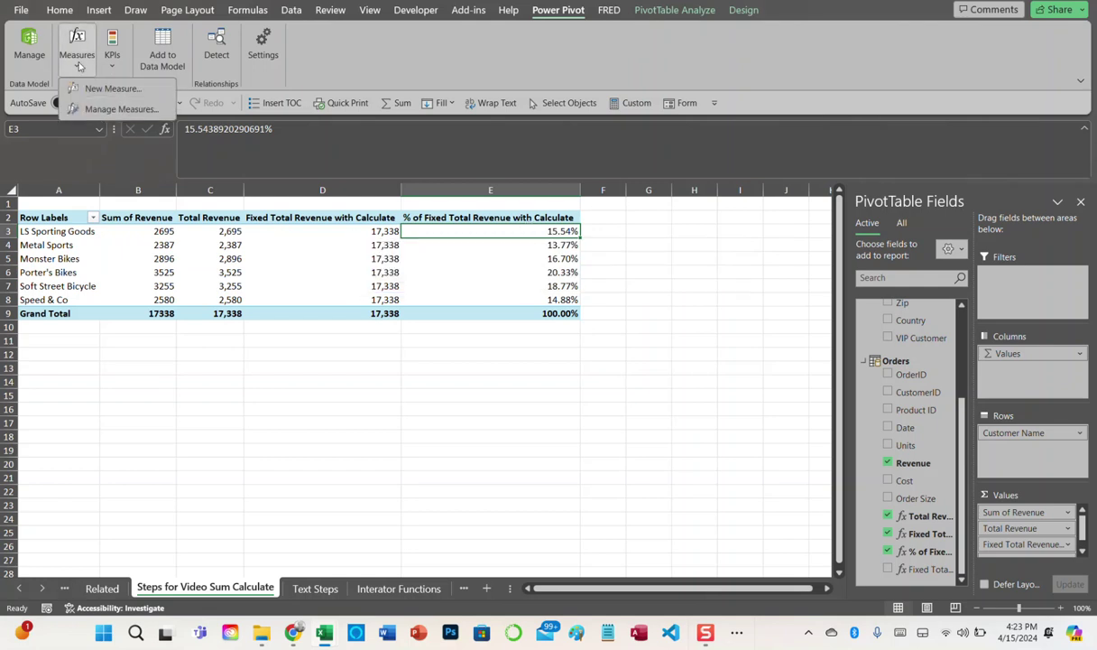
pyautogui.click(112, 108)
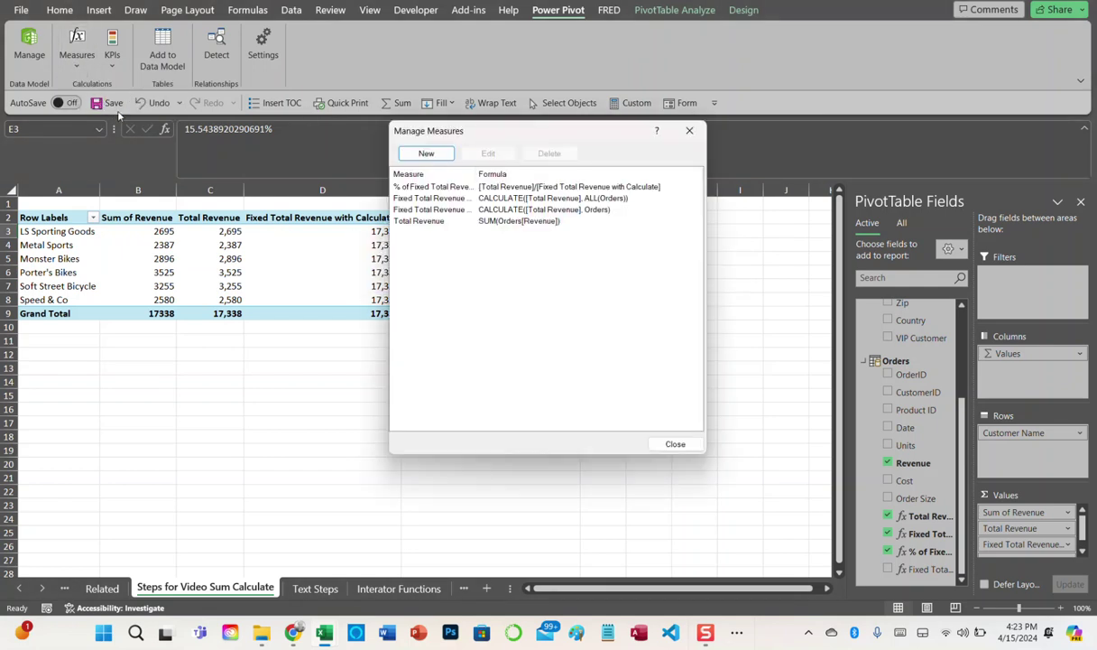
pyautogui.click(442, 188)
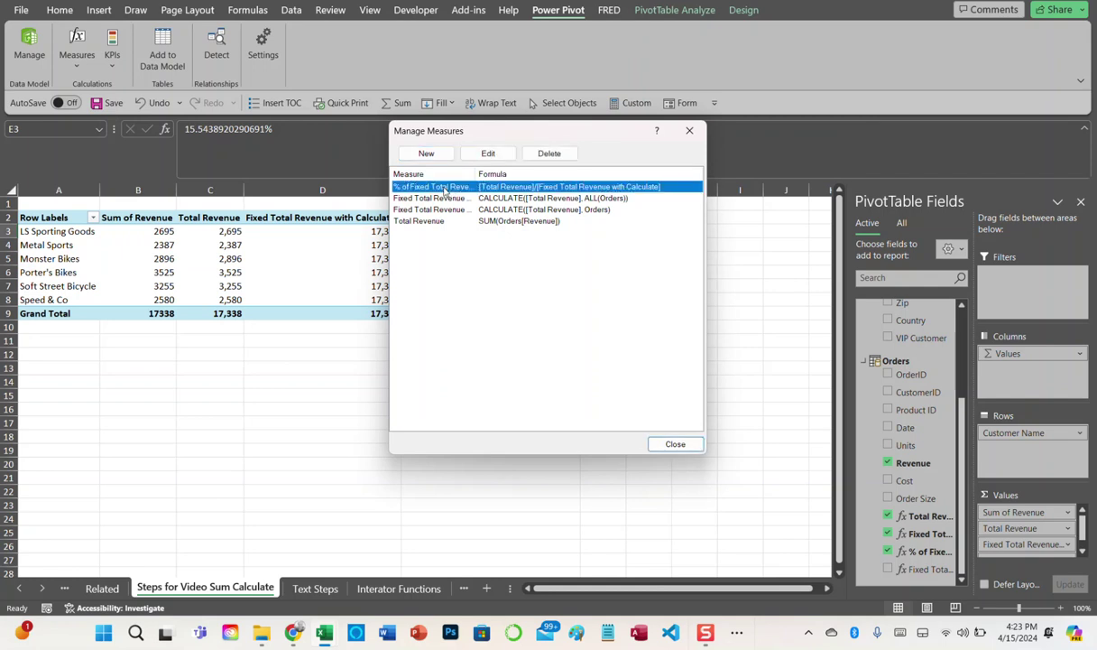
pyautogui.click(487, 153)
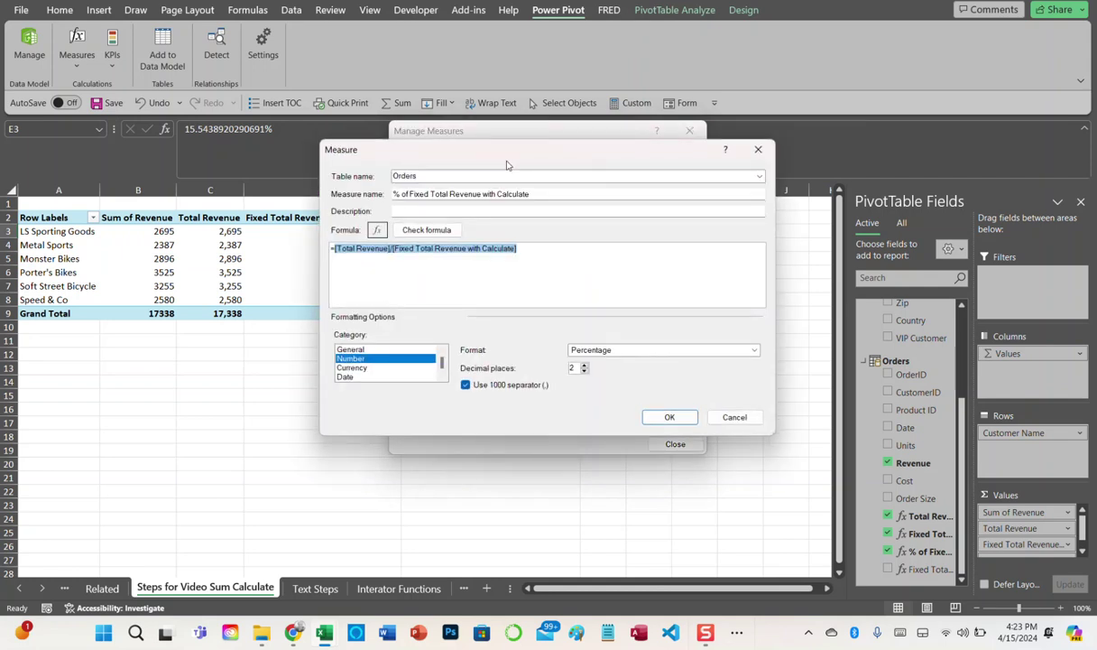
pyautogui.click(380, 255)
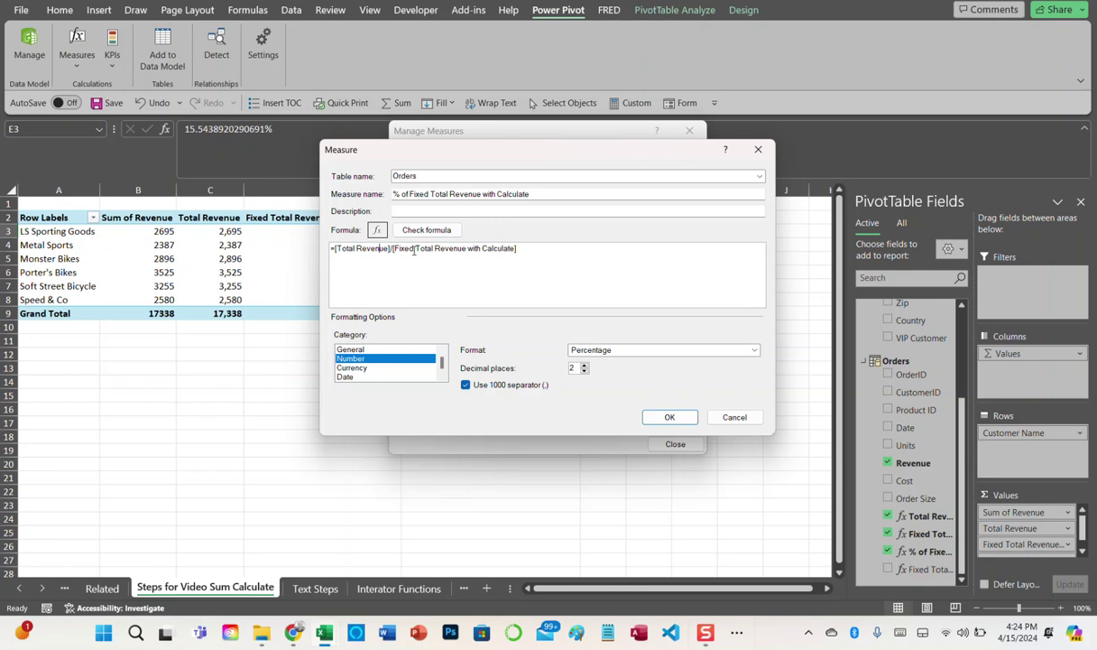
pyautogui.moveTo(507, 154); pyautogui.dragTo(636, 134)
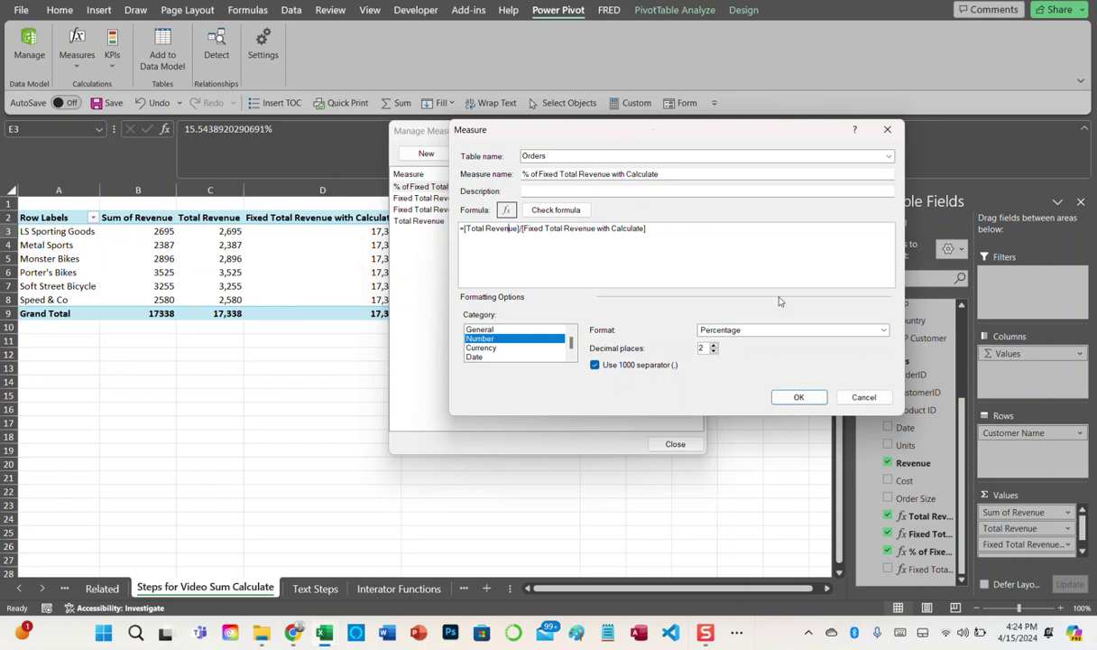
pyautogui.click(862, 397)
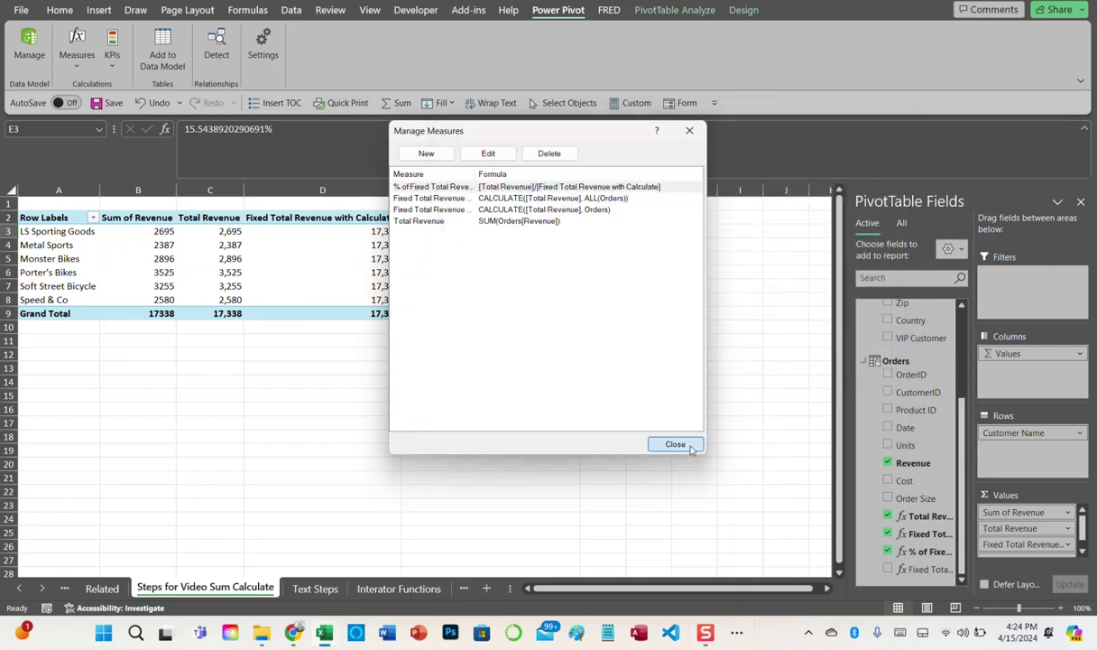
pyautogui.click(675, 444)
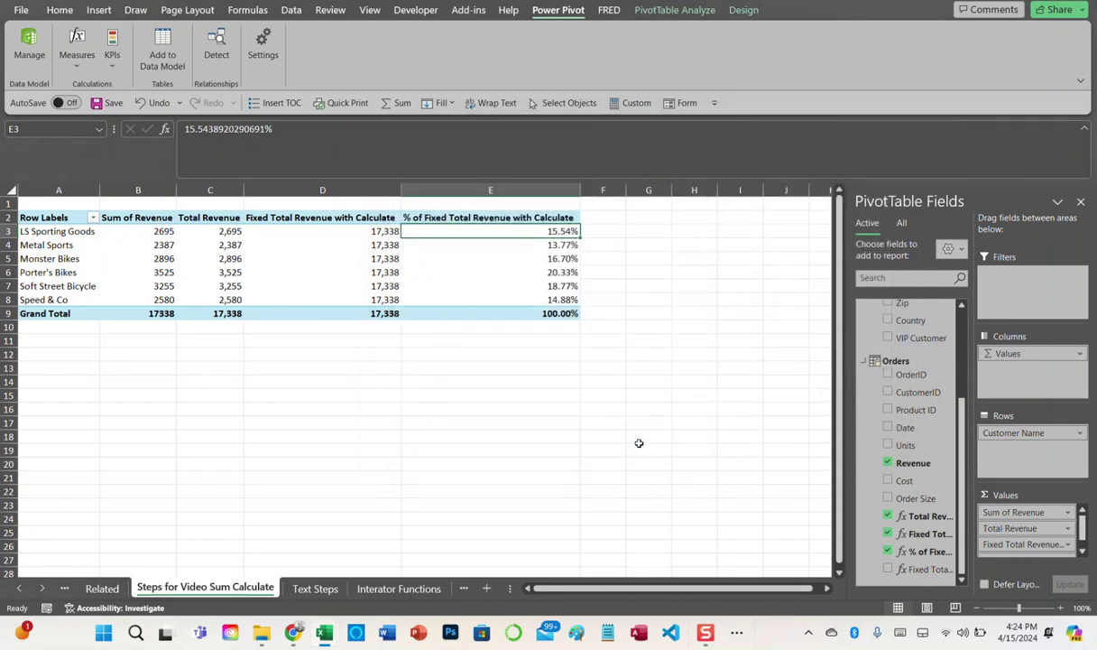
# Drill through LS Sporting Goods' percentage to its order details on a new sheet and select the Orders[Revenue] values to check their sum
pyautogui.moveTo(494, 232)
pyautogui.doubleClick(494, 232)
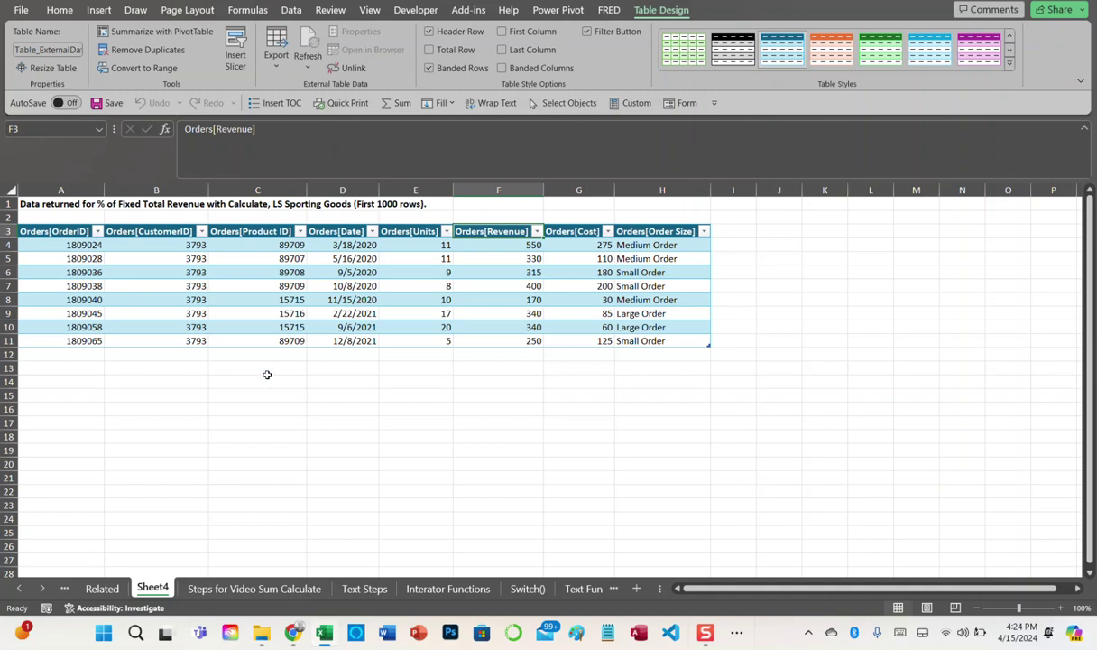
pyautogui.click(284, 589)
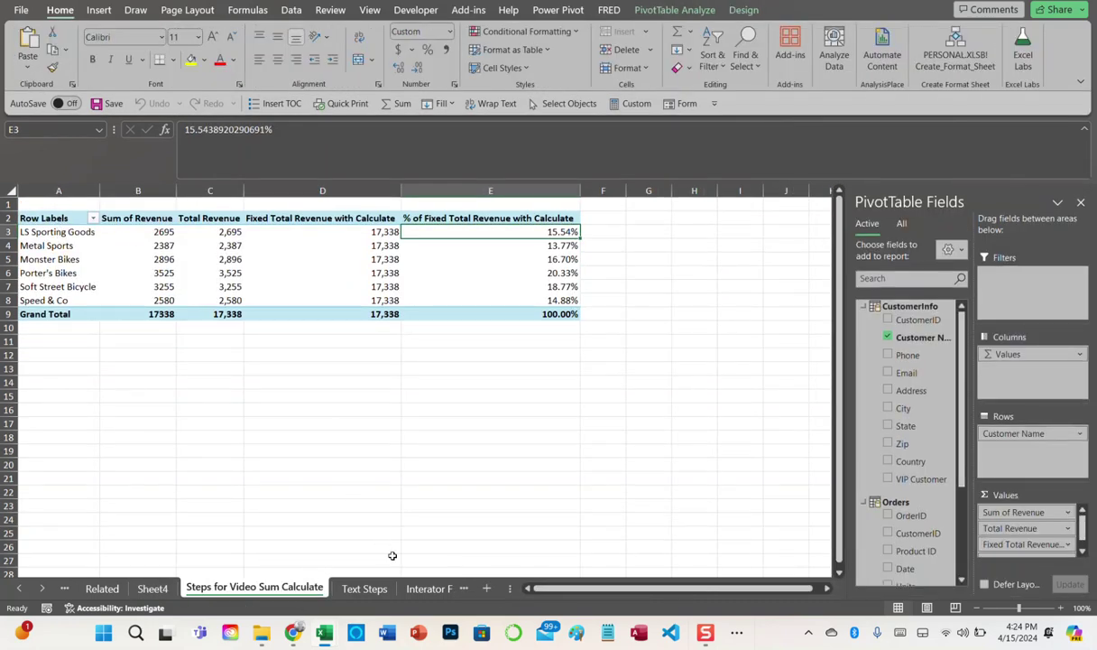
pyautogui.click(366, 588)
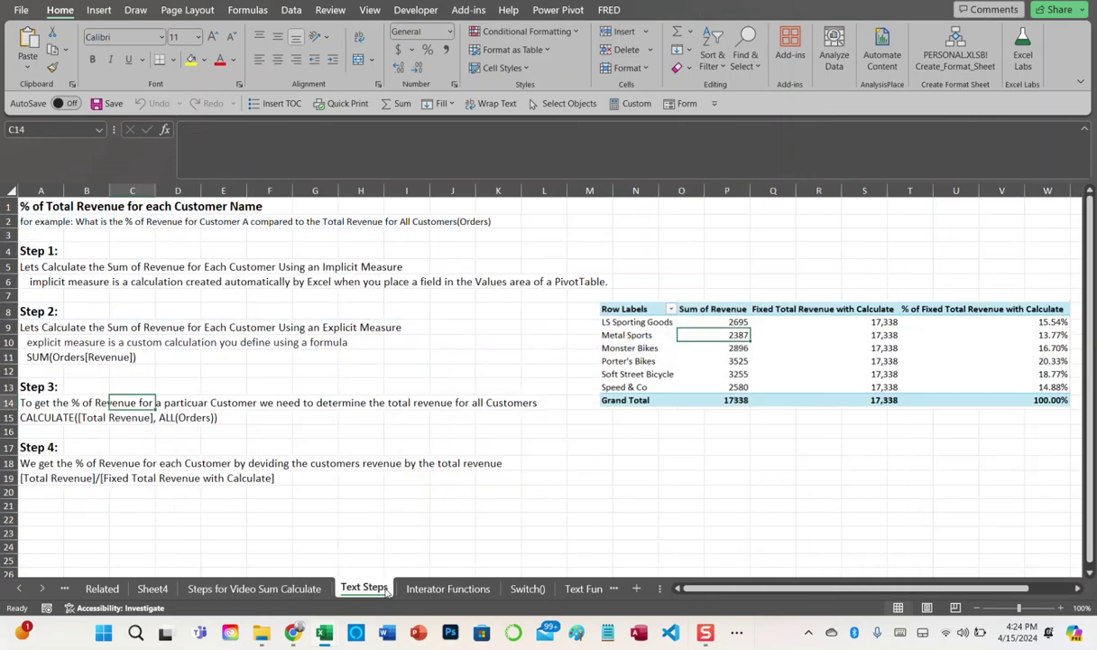
pyautogui.click(154, 588)
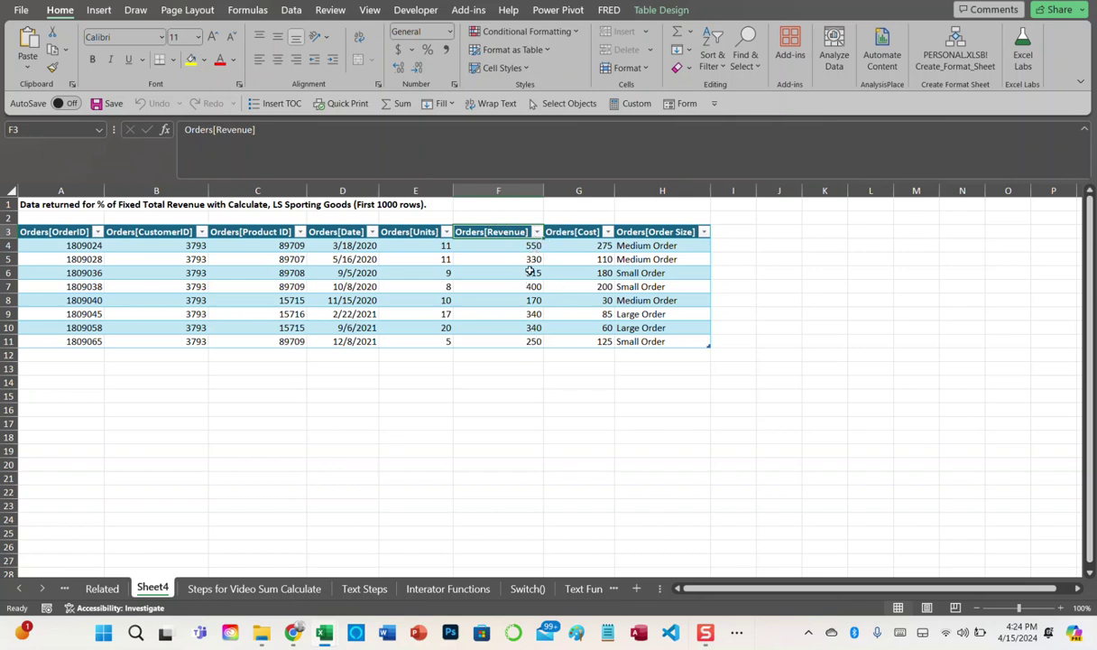
pyautogui.moveTo(536, 248); pyautogui.dragTo(530, 339)
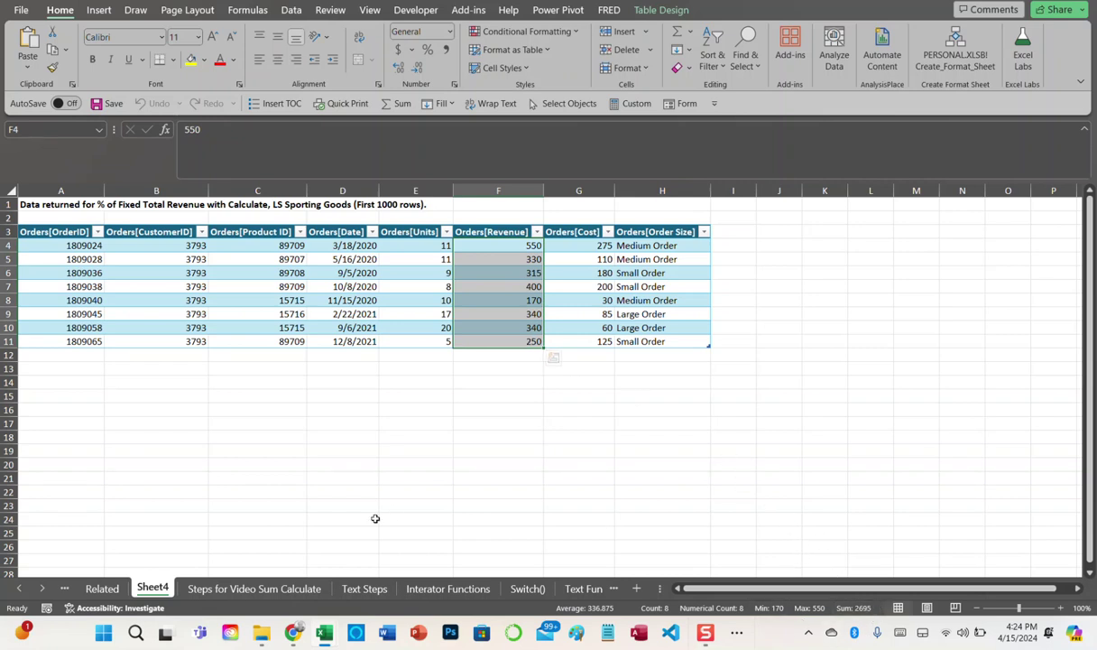
# Compare LS Sporting Goods' order details with its PivotTable revenue and percentage, and return to the written steps on the Text Steps sheet
pyautogui.click(219, 589)
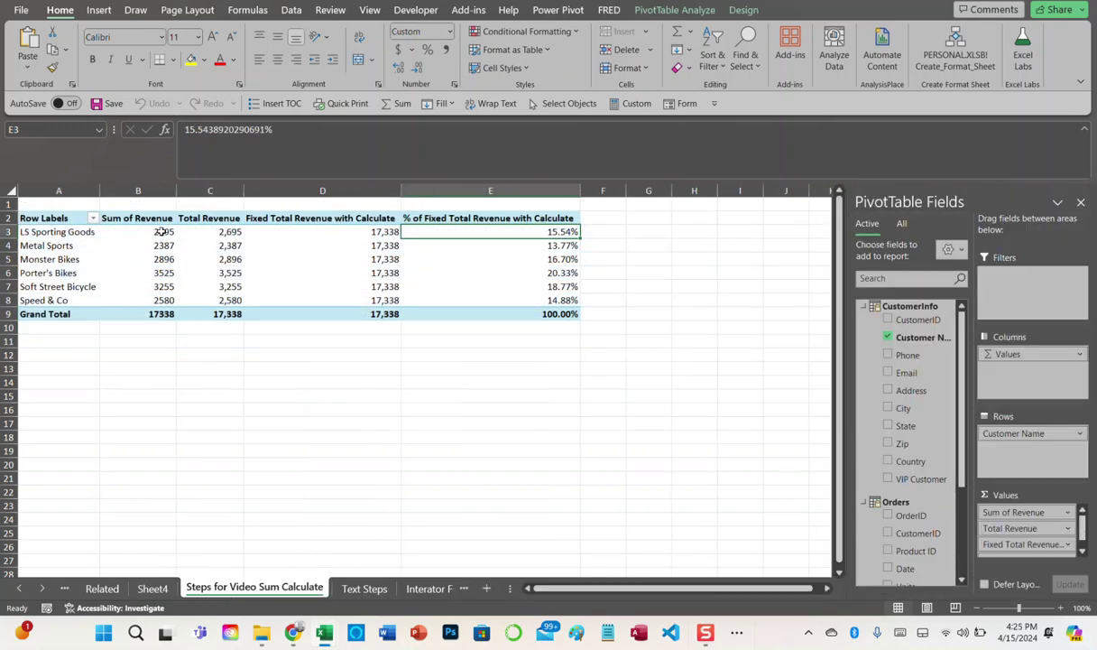
pyautogui.click(153, 588)
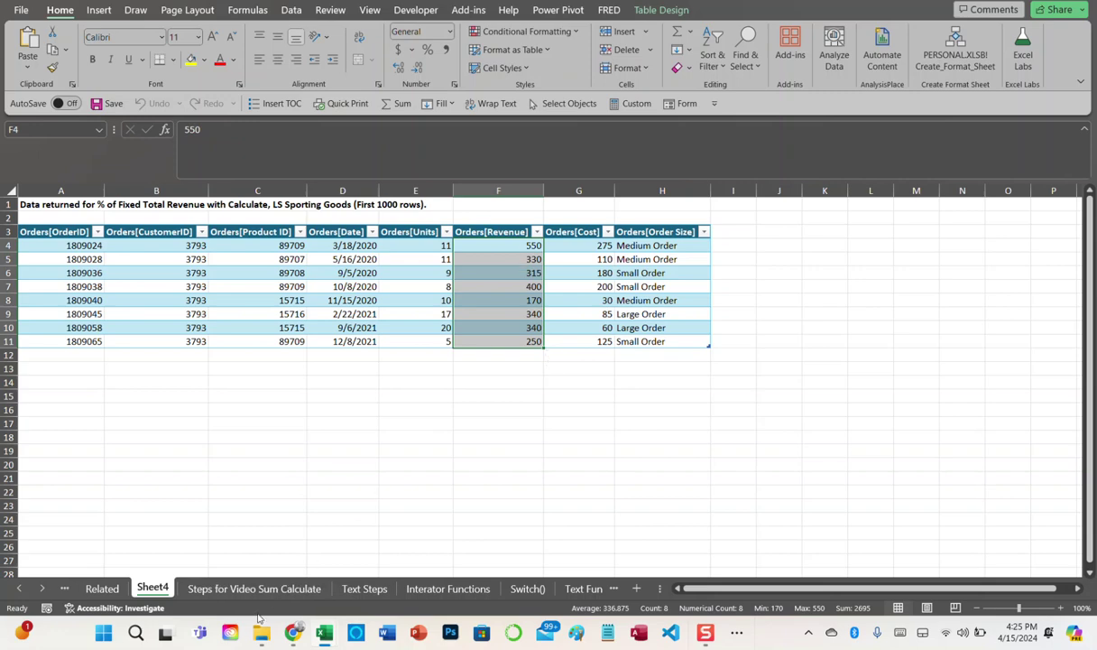
pyautogui.click(281, 587)
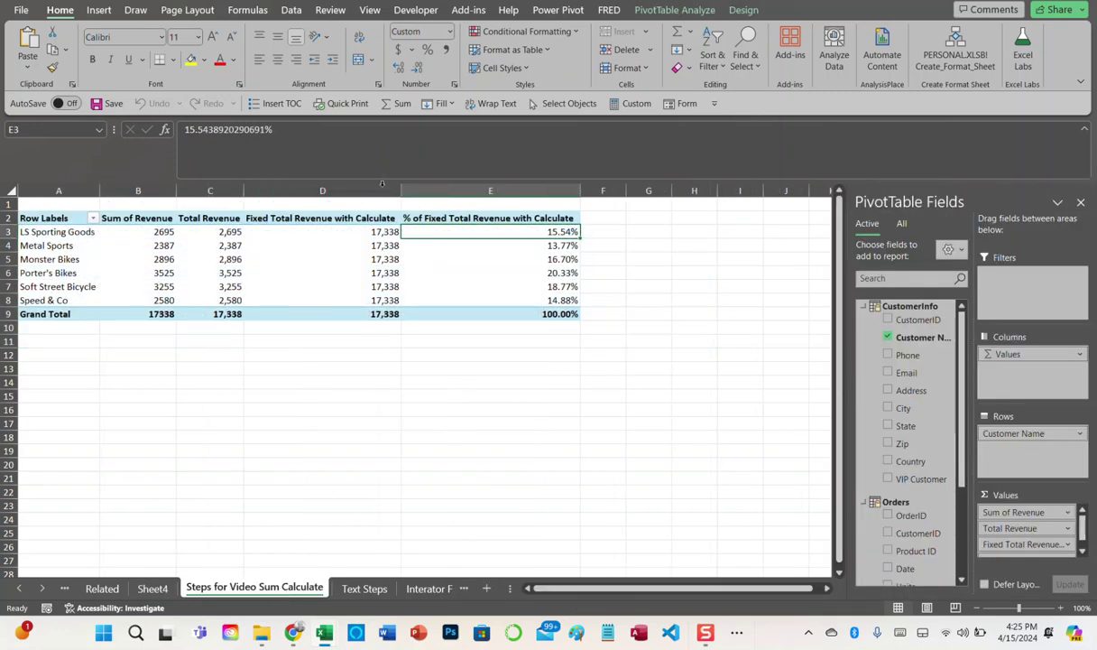
pyautogui.moveTo(376, 233)
pyautogui.moveTo(510, 286)
pyautogui.click(348, 592)
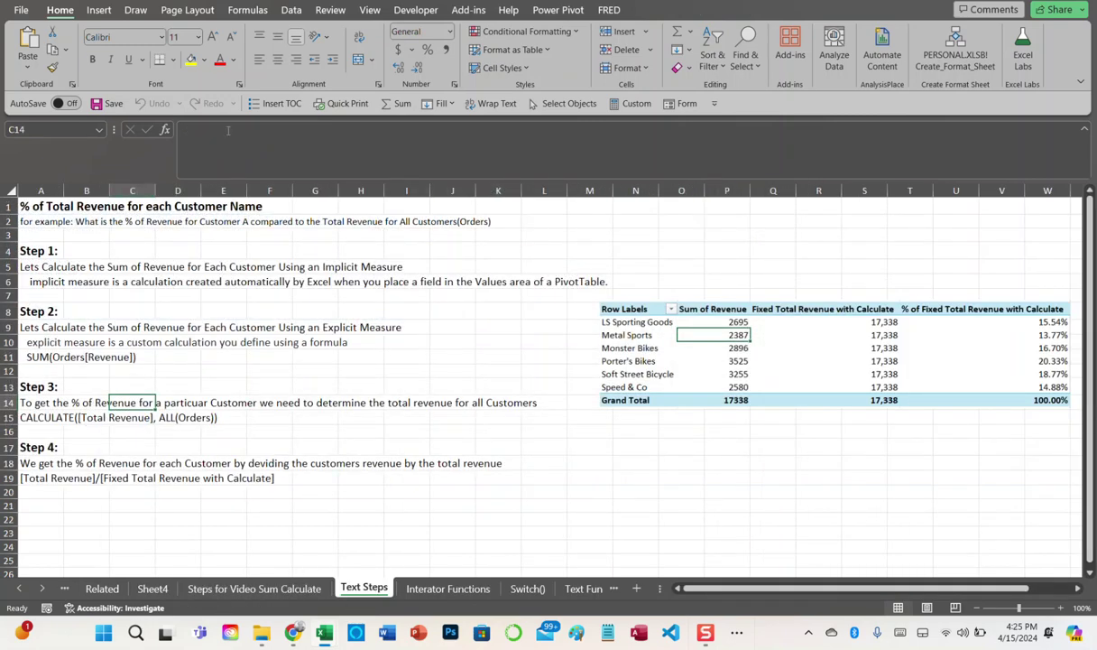